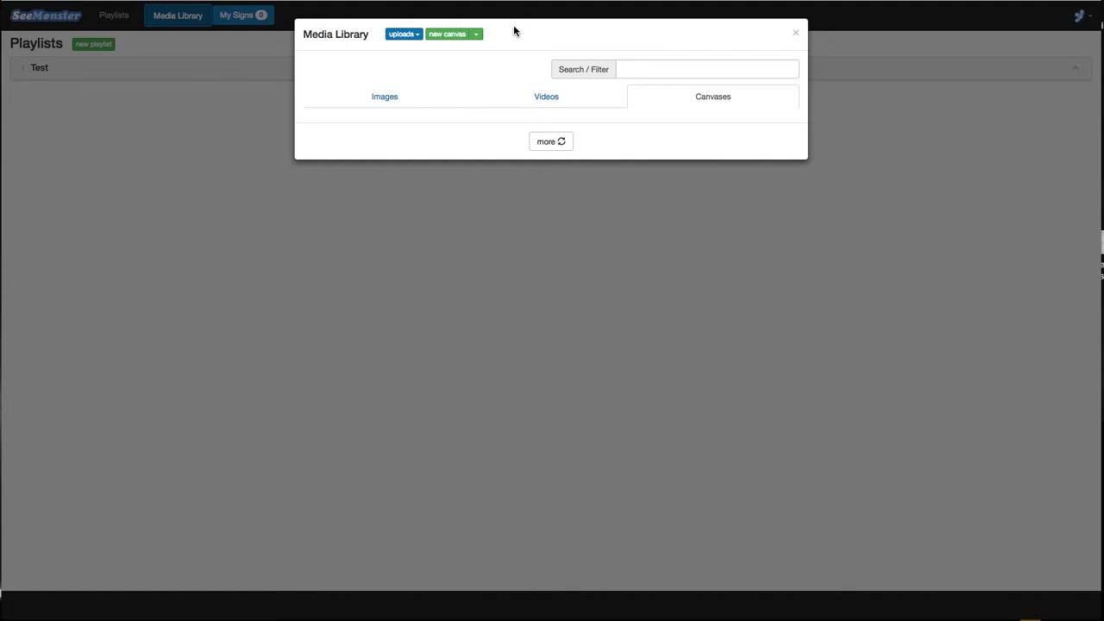
# Create a new standard canvas in the media library, not a portrait one
pyautogui.click(477, 36)
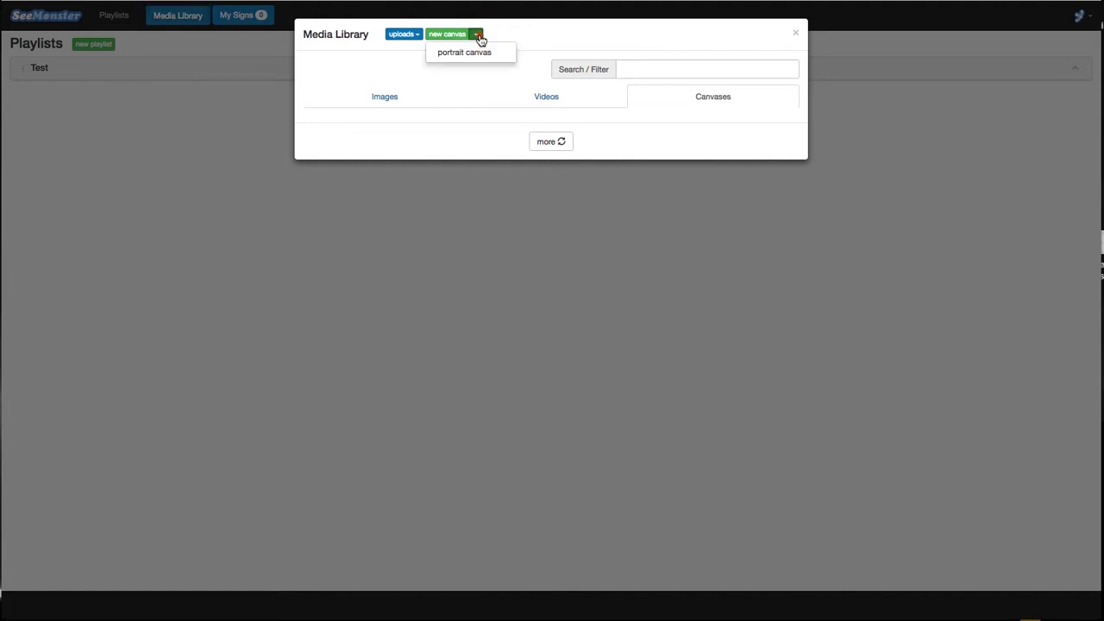
pyautogui.click(448, 37)
pyautogui.click(448, 36)
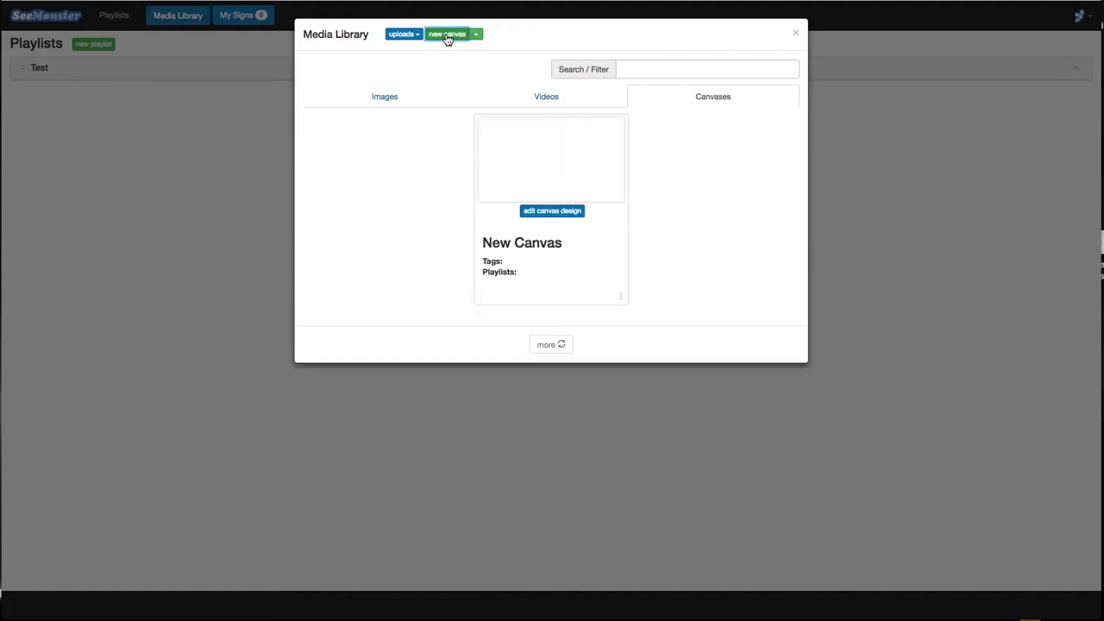
# Rename the new canvas as Webcams and save the item's details
pyautogui.click(621, 300)
pyautogui.click(590, 262)
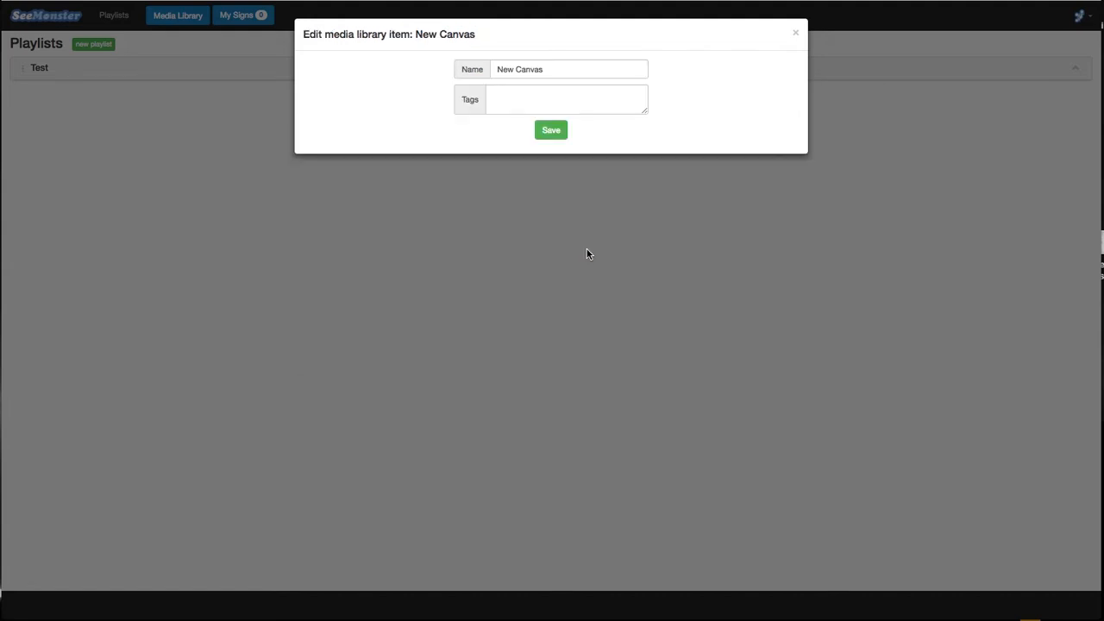
pyautogui.moveTo(550, 71); pyautogui.dragTo(479, 69)
pyautogui.write('Webcams')
pyautogui.click(546, 132)
# Open the Webcams canvas design for editing and add the Webcams image from the media library as its background
pyautogui.click(188, 16)
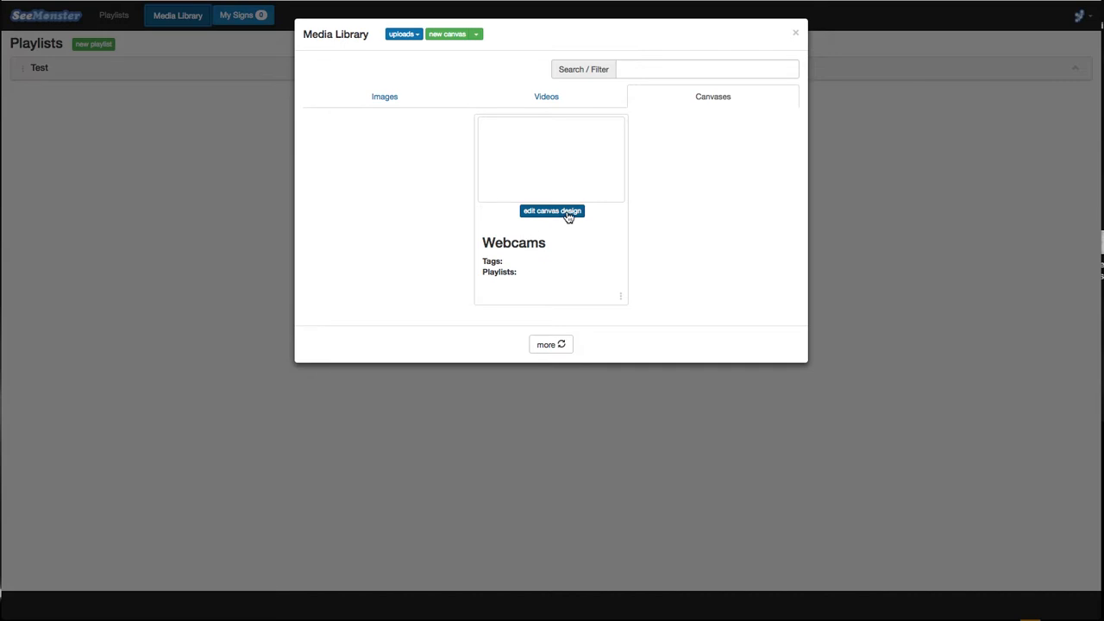
pyautogui.click(568, 214)
pyautogui.click(171, 19)
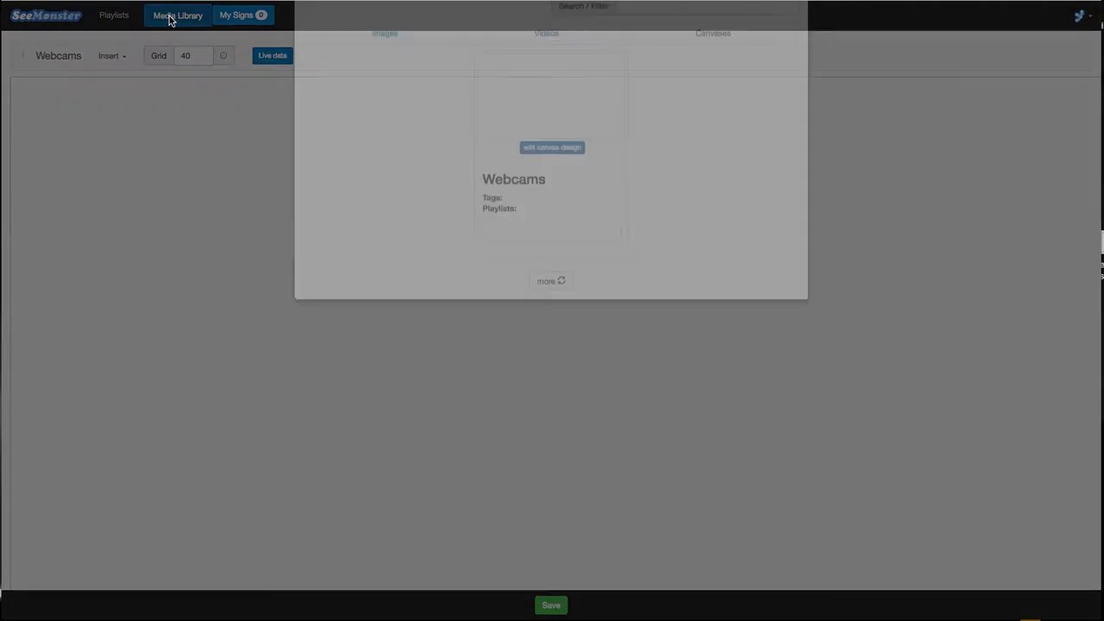
pyautogui.click(406, 104)
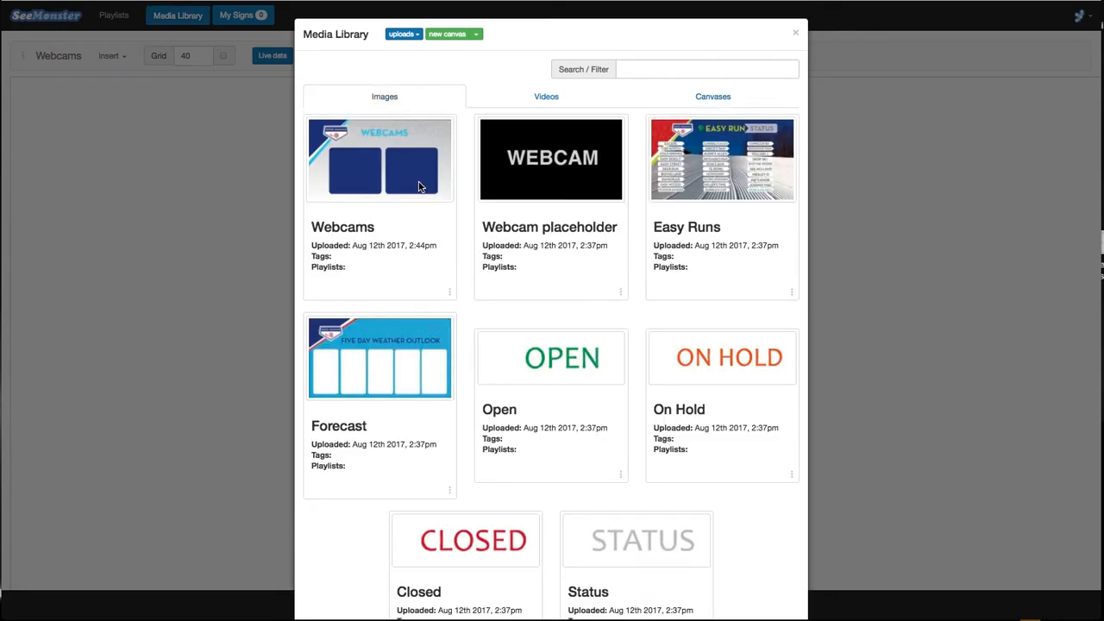
pyautogui.moveTo(419, 186); pyautogui.dragTo(250, 174)
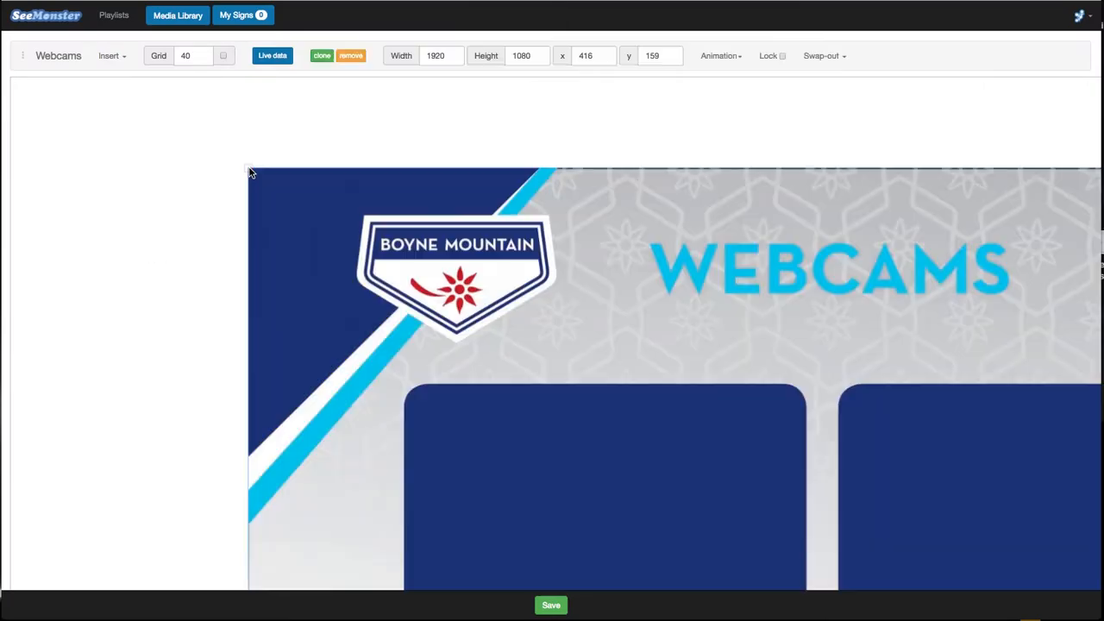
# Set the background image's position to x 0 and y 0, and lock it in place
pyautogui.doubleClick(588, 56)
pyautogui.write('0')
pyautogui.doubleClick(655, 55)
pyautogui.write('0')
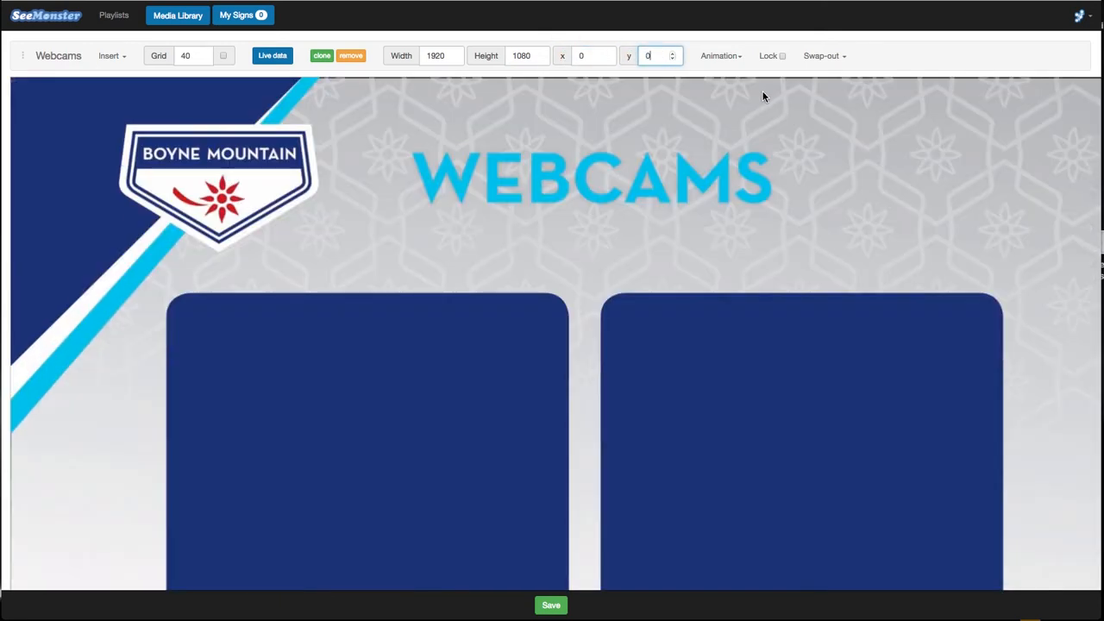
pyautogui.click(782, 56)
pyautogui.hotkey('ctrl', '-')
pyautogui.hotkey('ctrl', '-')
pyautogui.hotkey('ctrl', '-')
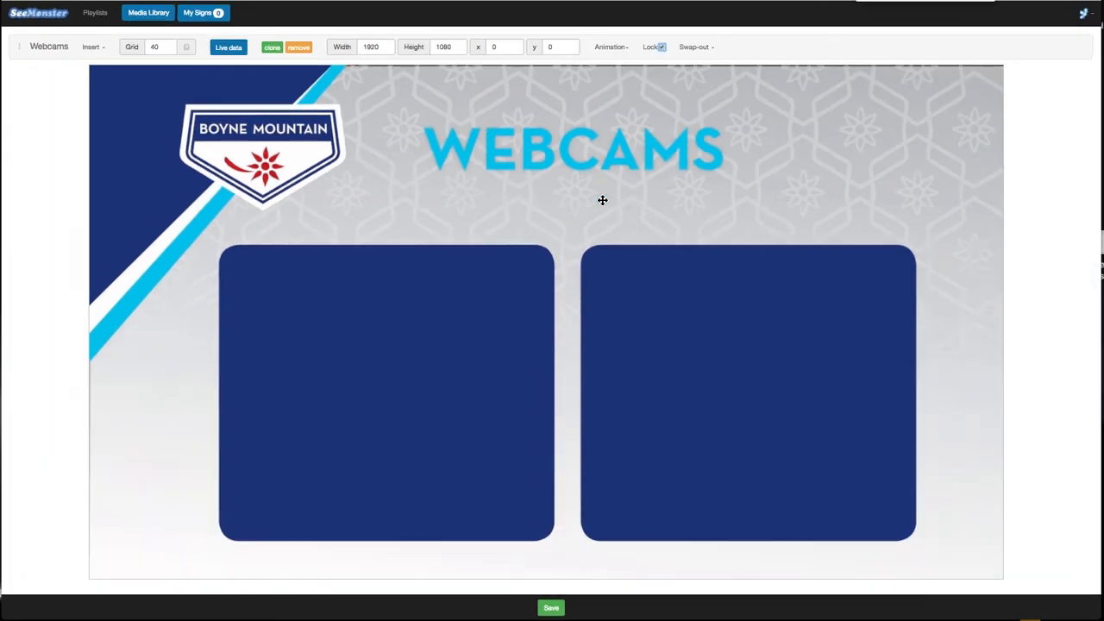
pyautogui.hotkey('ctrl', '+')
pyautogui.hotkey('ctrl', '+')
pyautogui.hotkey('ctrl', '+')
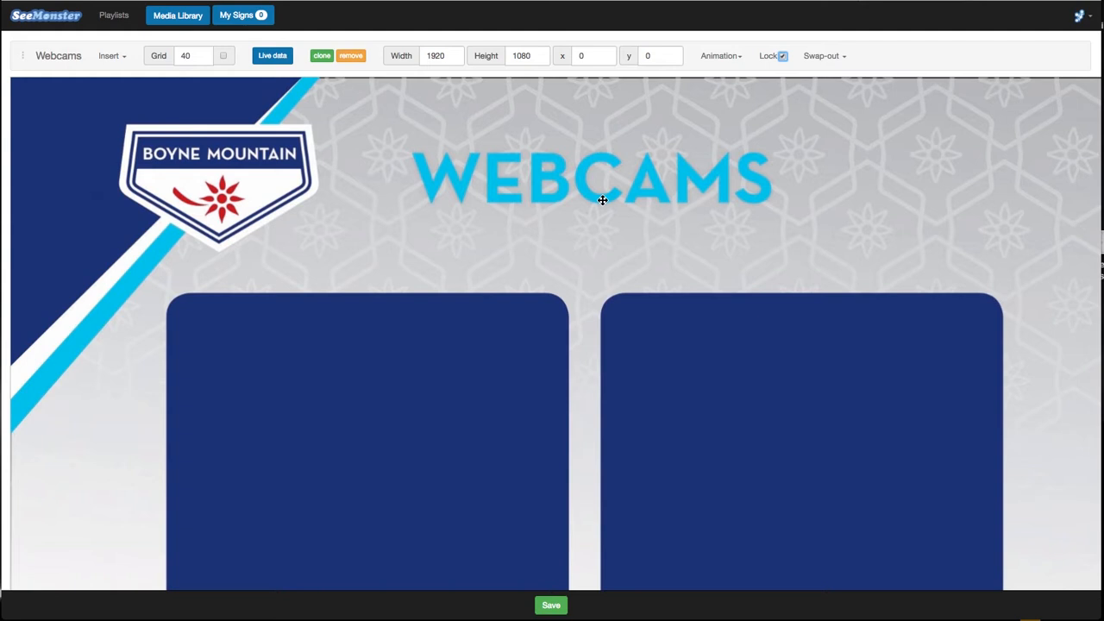
# Add the Webcam placeholder image and fit it across the left blue panel, about 702 by 395 at about x 275, y 426
pyautogui.click(196, 19)
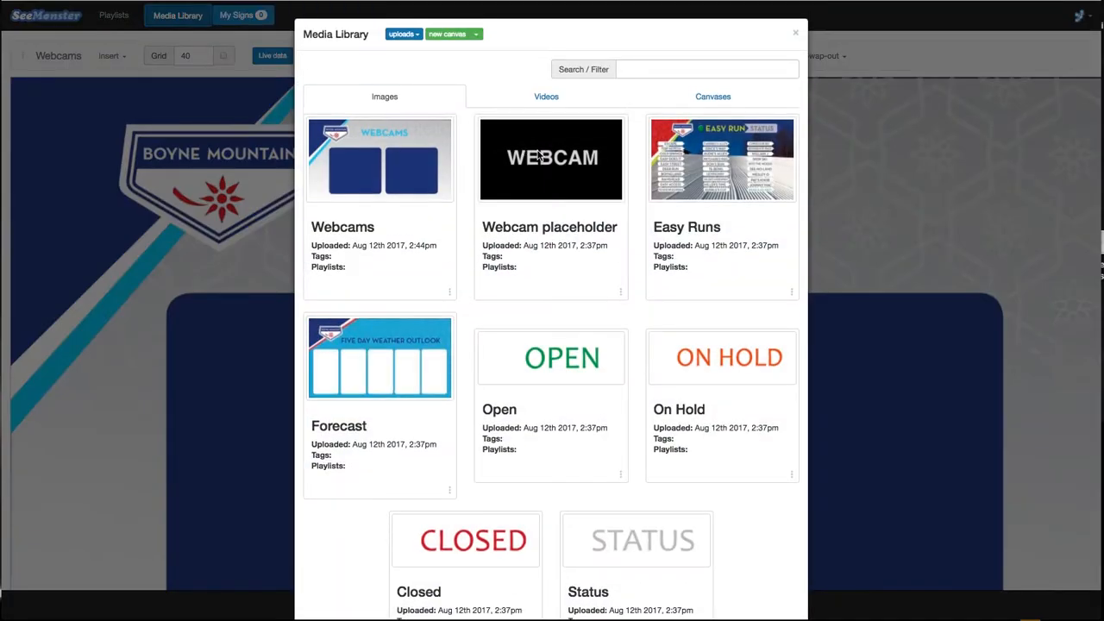
pyautogui.moveTo(550, 160); pyautogui.dragTo(305, 357)
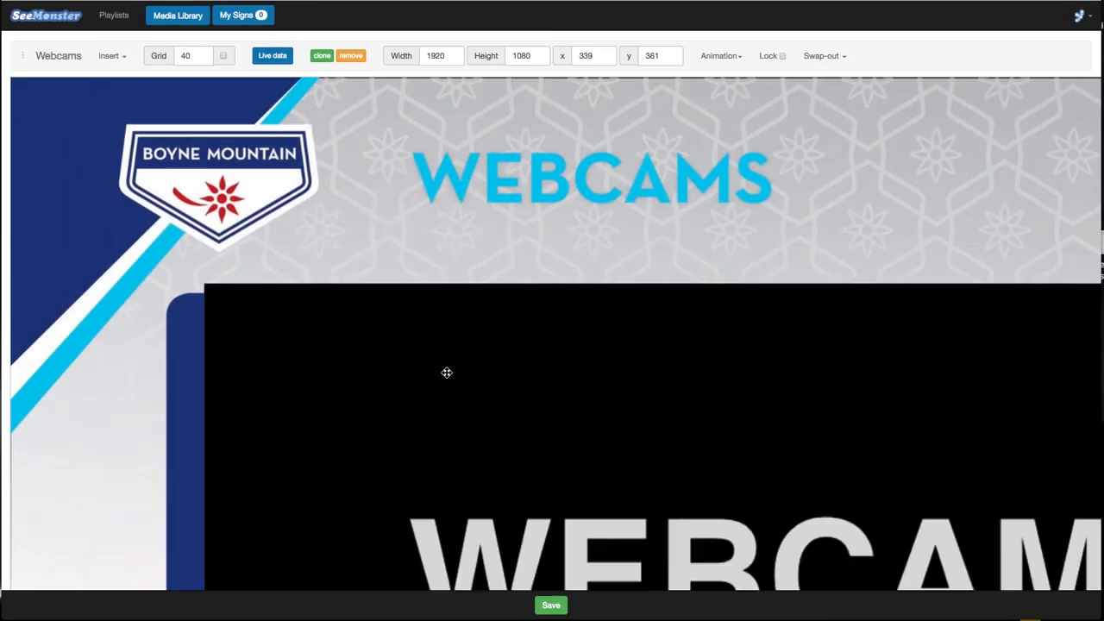
pyautogui.moveTo(445, 56); pyautogui.dragTo(414, 57)
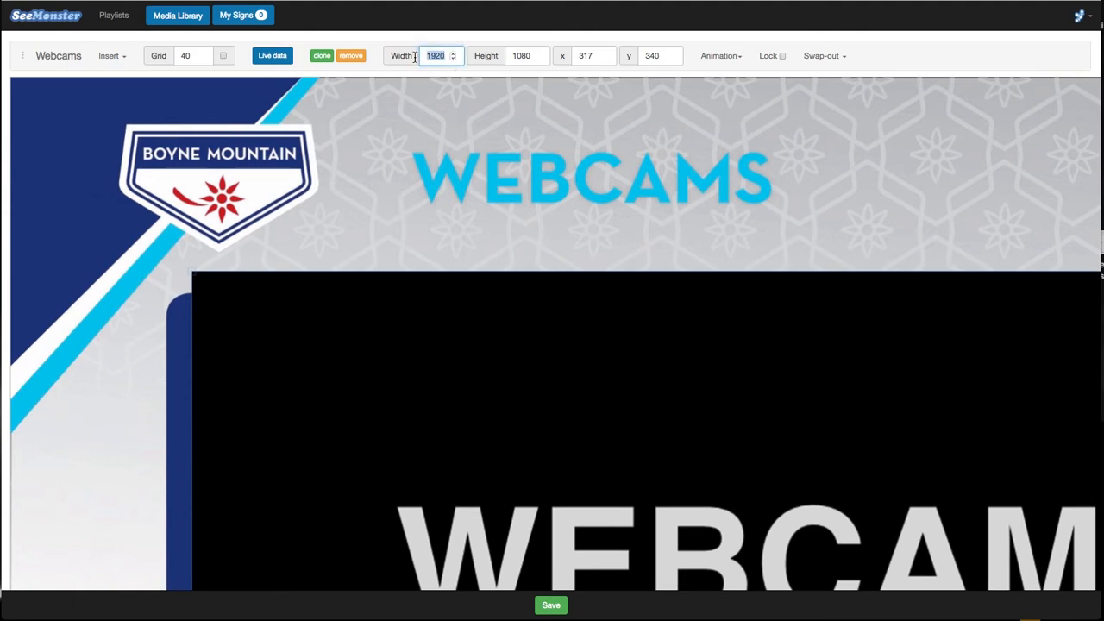
pyautogui.write('411')
pyautogui.moveTo(328, 332); pyautogui.dragTo(304, 382)
pyautogui.moveTo(398, 450); pyautogui.dragTo(583, 532)
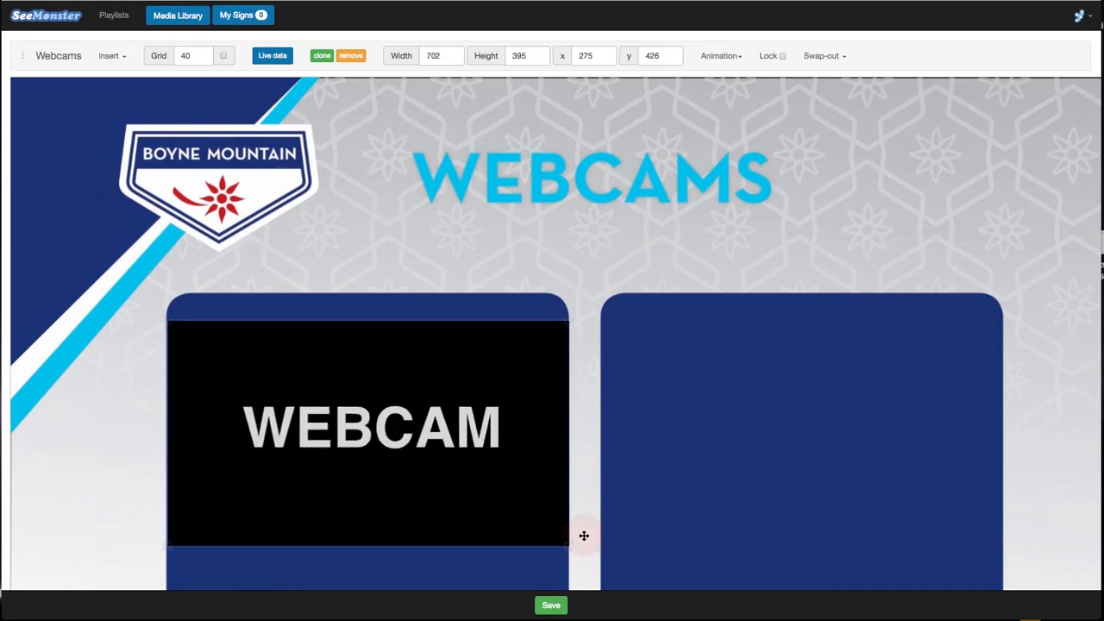
pyautogui.scroll(-2, 583, 535)
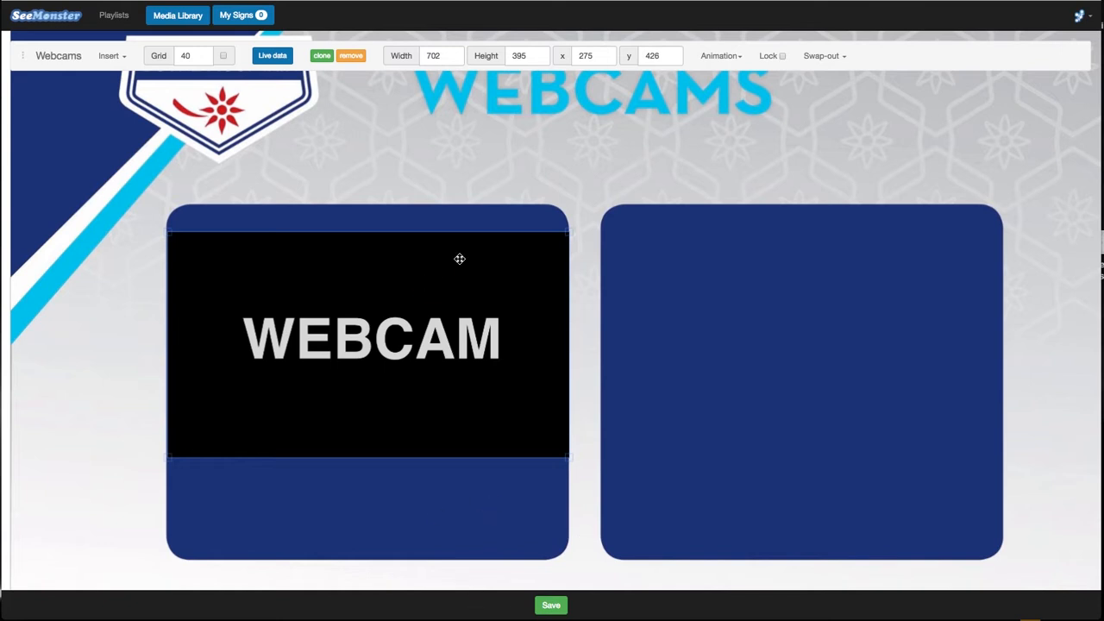
pyautogui.click(823, 57)
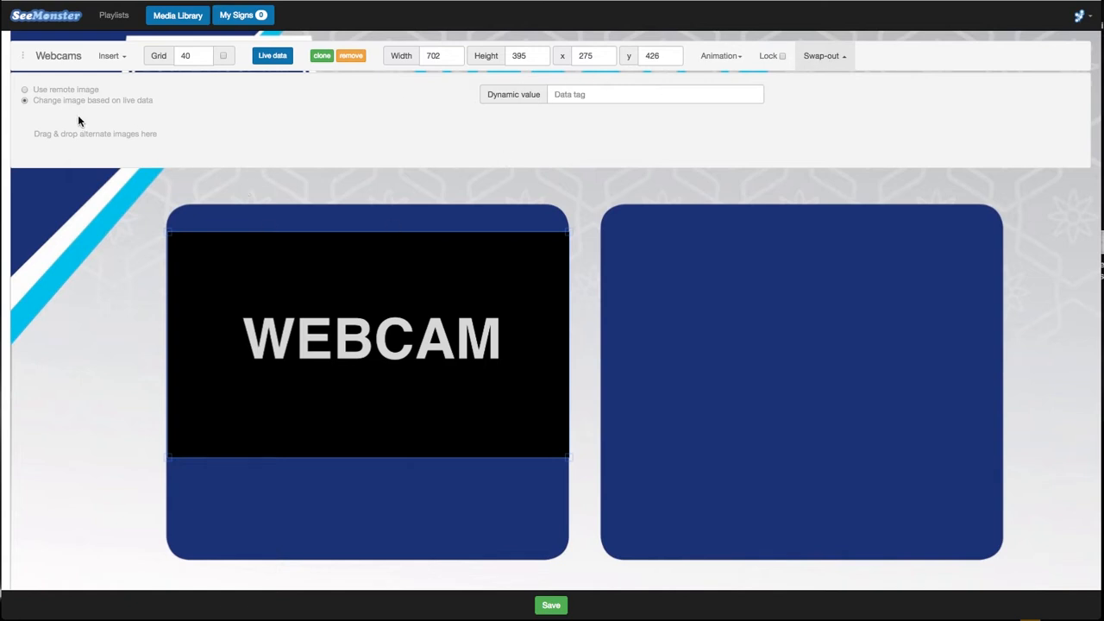
pyautogui.click(25, 90)
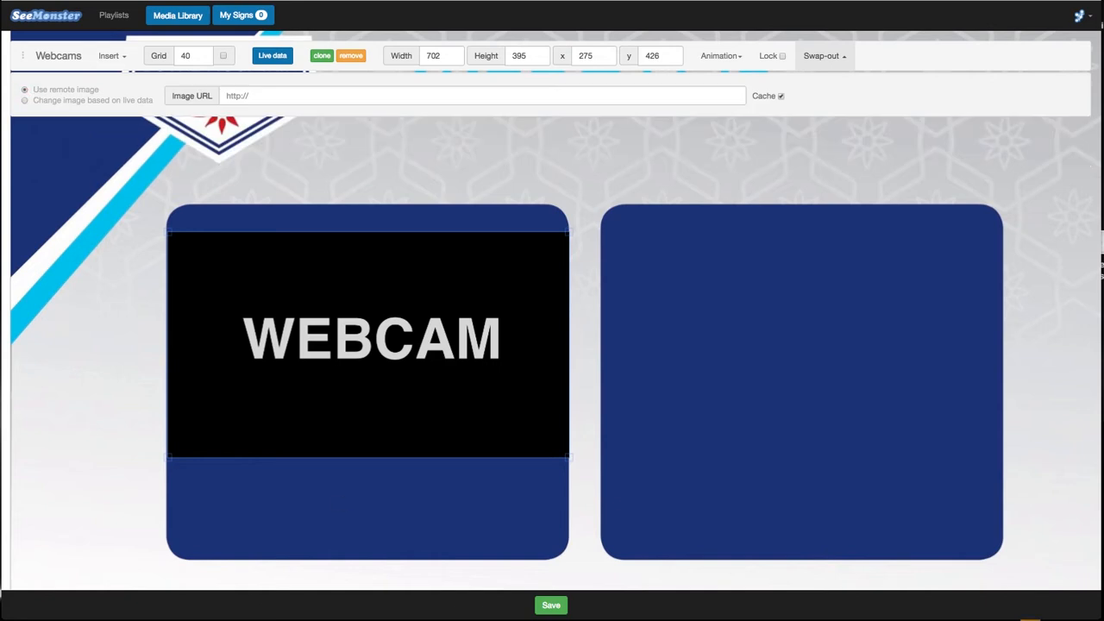
pyautogui.click(323, 95)
pyautogui.write('http://www.boyne.com/webcam/webcam01.boynehighlands.com/axis/getStill')
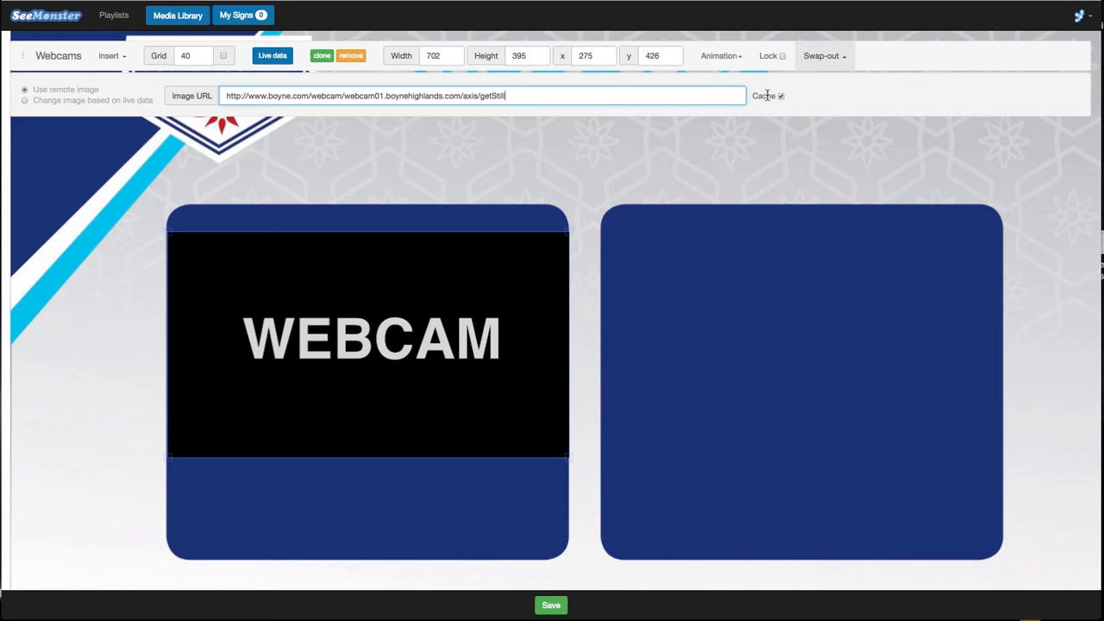
pyautogui.click(782, 96)
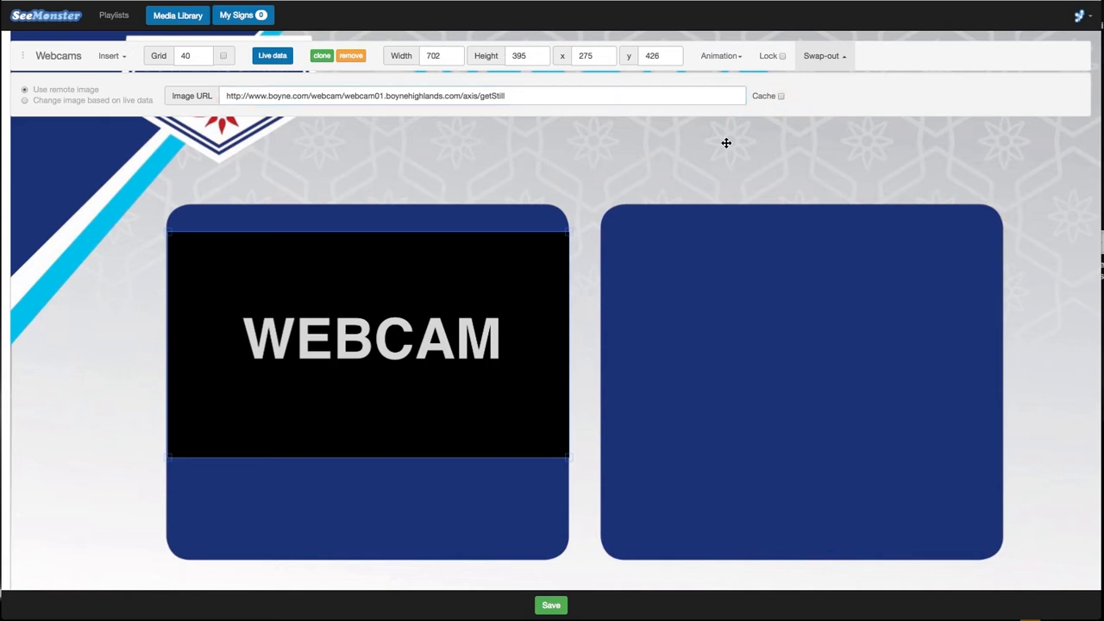
# Clone the webcam placeholder onto the right blue panel, then remove the copy
pyautogui.click(320, 57)
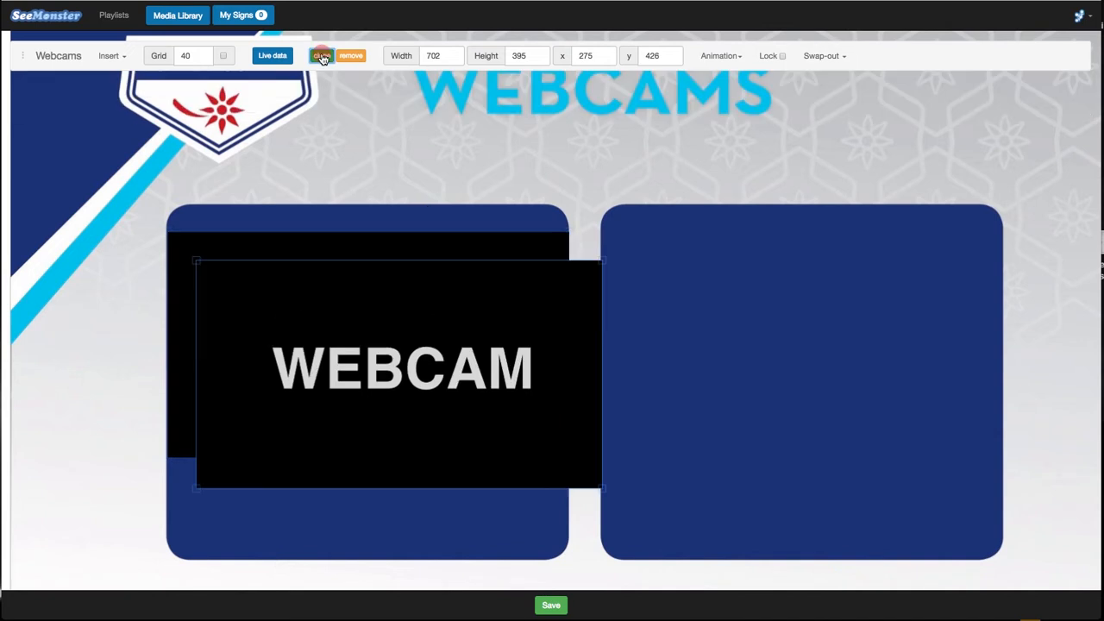
pyautogui.moveTo(418, 350)
pyautogui.mouseDown()
pyautogui.moveTo(806, 311)
pyautogui.moveTo(835, 323)
pyautogui.mouseUp()
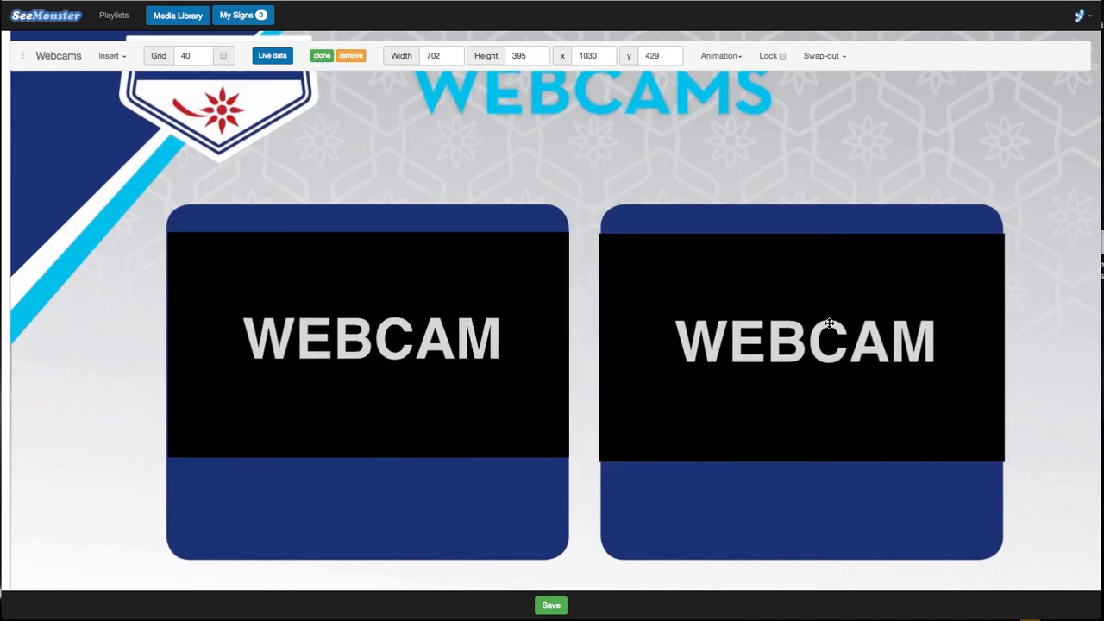
pyautogui.click(828, 59)
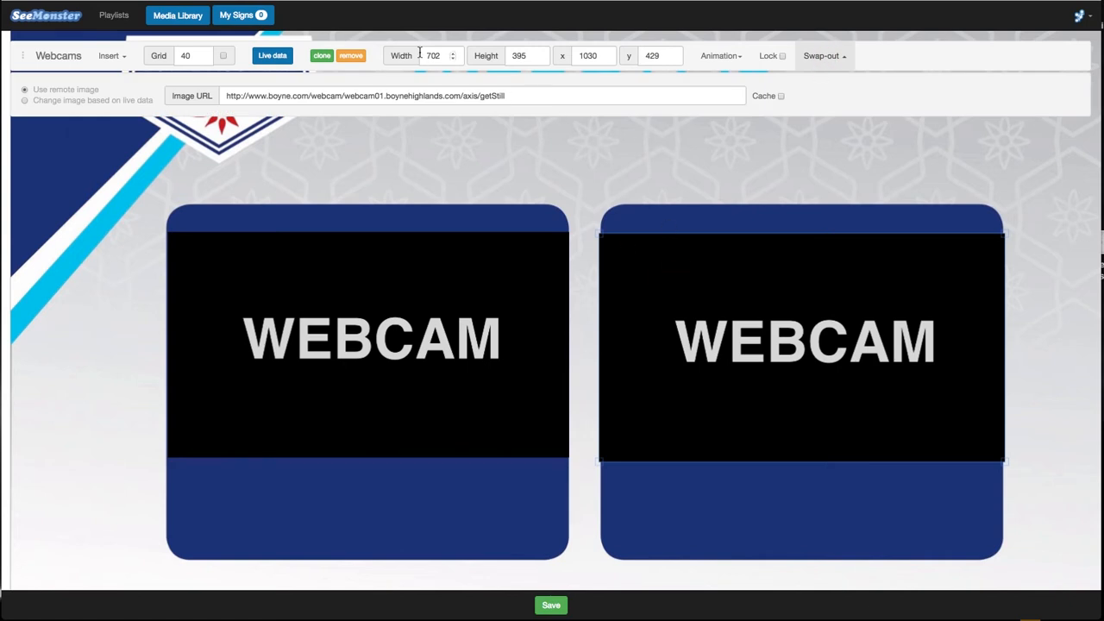
pyautogui.click(345, 56)
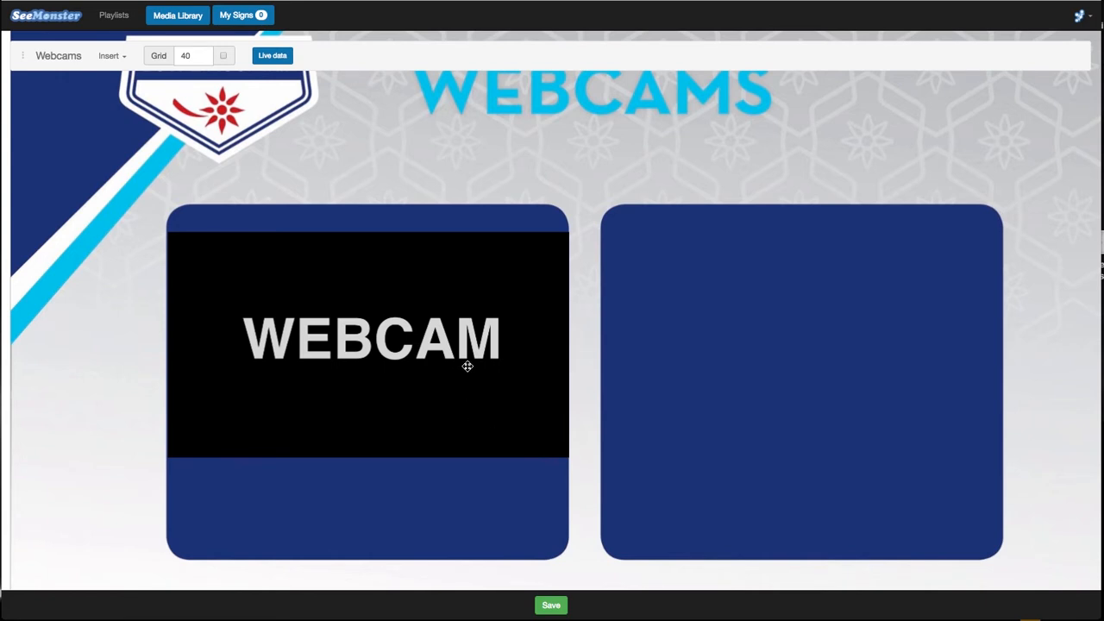
# Insert a text box and place it just below the WEBCAMS title, at about x 622, y 247
pyautogui.scroll(2, 468, 380)
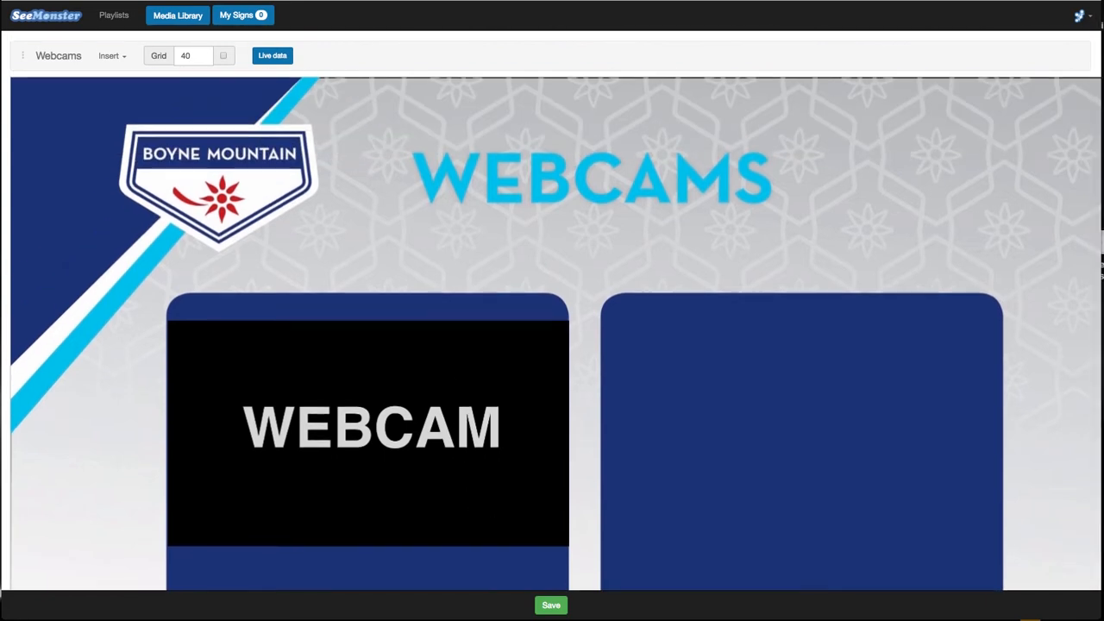
pyautogui.click(120, 57)
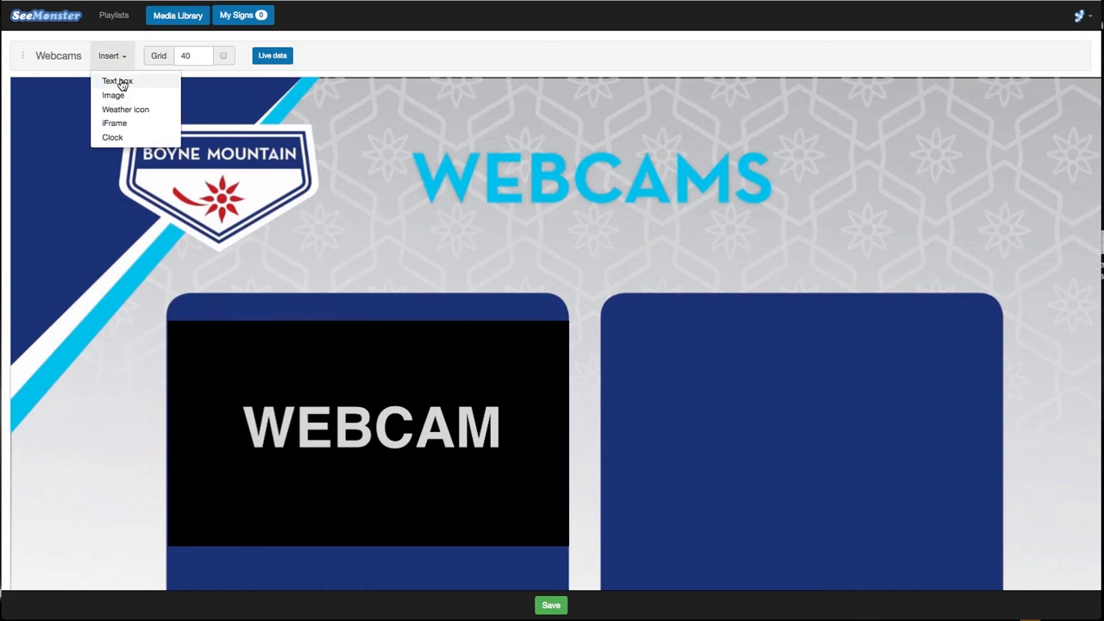
pyautogui.click(118, 79)
pyautogui.moveTo(139, 149); pyautogui.dragTo(439, 232)
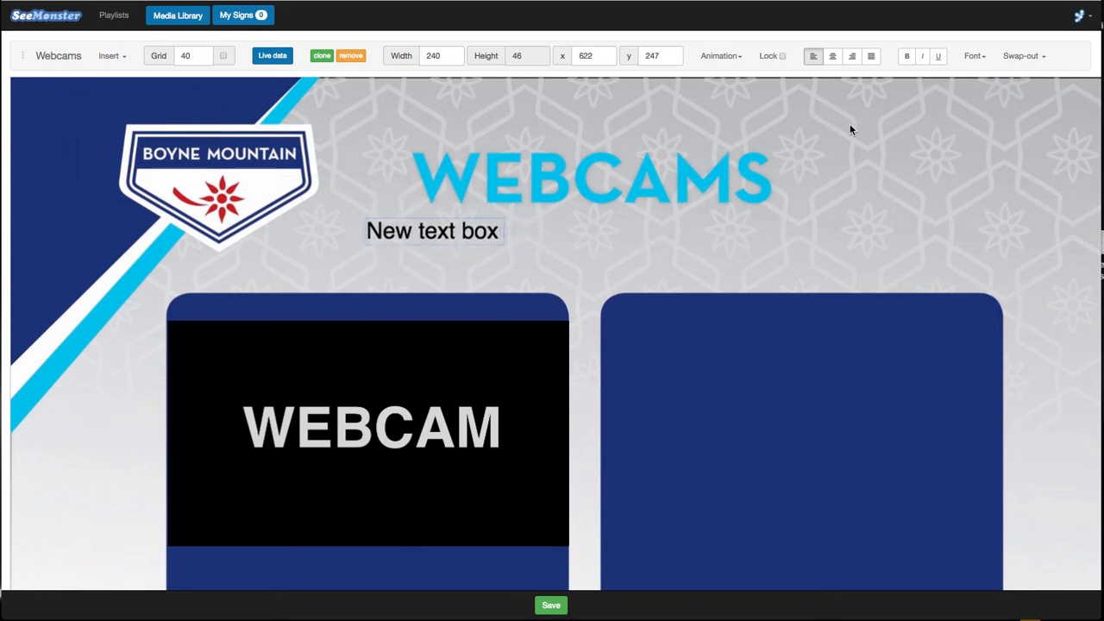
# Set the text box's font size to 60 and its color to Snow
pyautogui.click(966, 58)
pyautogui.click(875, 111)
pyautogui.write('60')
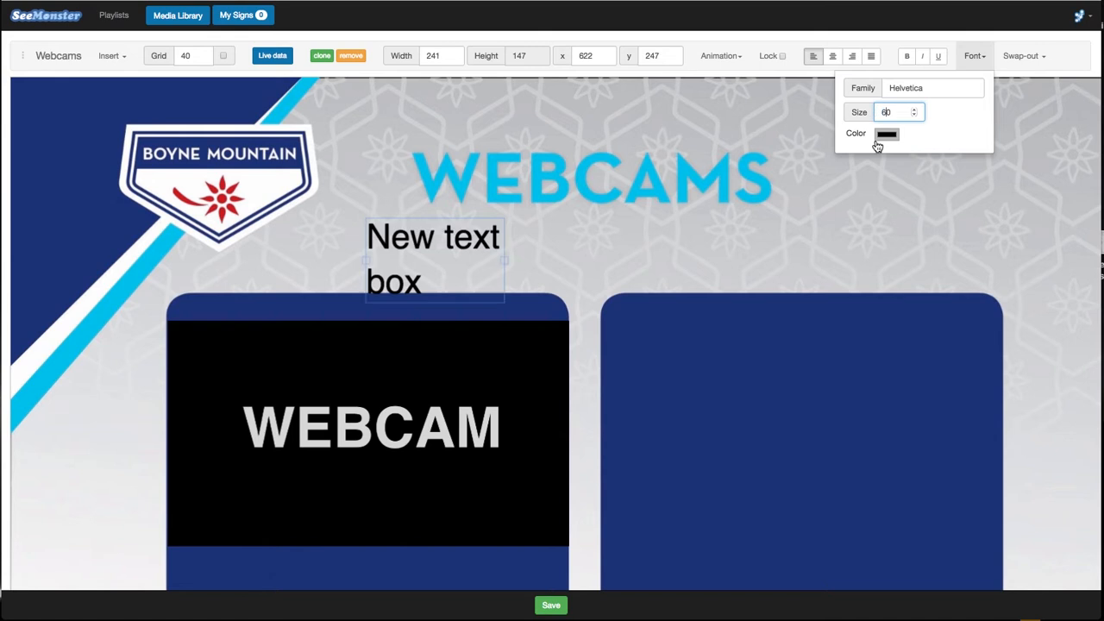
pyautogui.click(887, 134)
pyautogui.click(1034, 348)
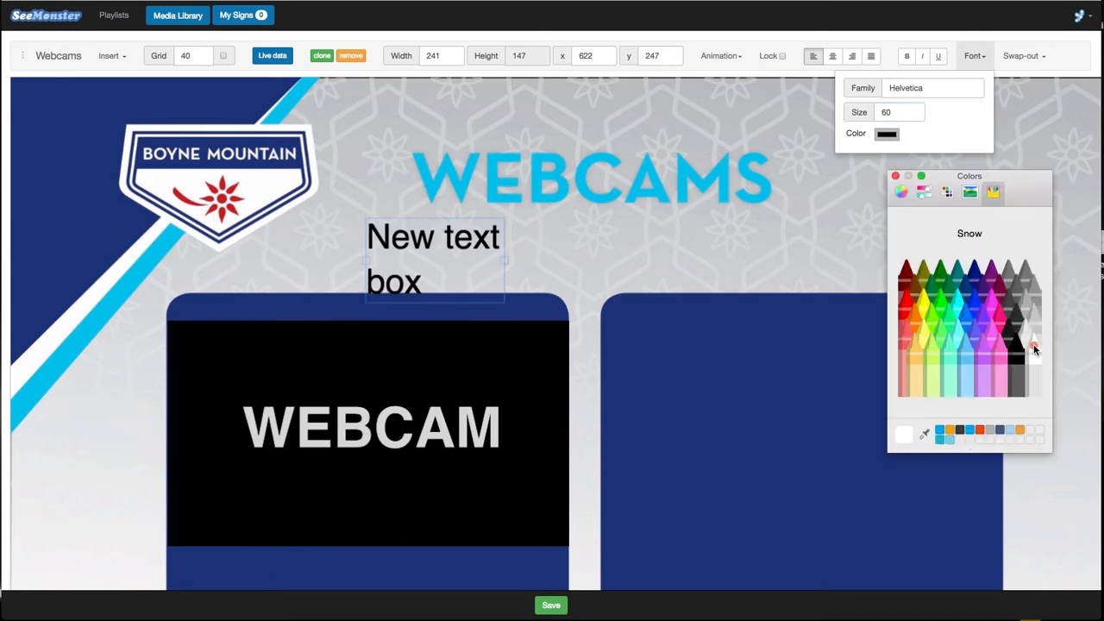
pyautogui.click(895, 176)
# Fit the text box inside the right blue panel at about x 1041, y 417, width about 521, and change its text to "Overnightsnow"
pyautogui.moveTo(483, 238); pyautogui.dragTo(904, 357)
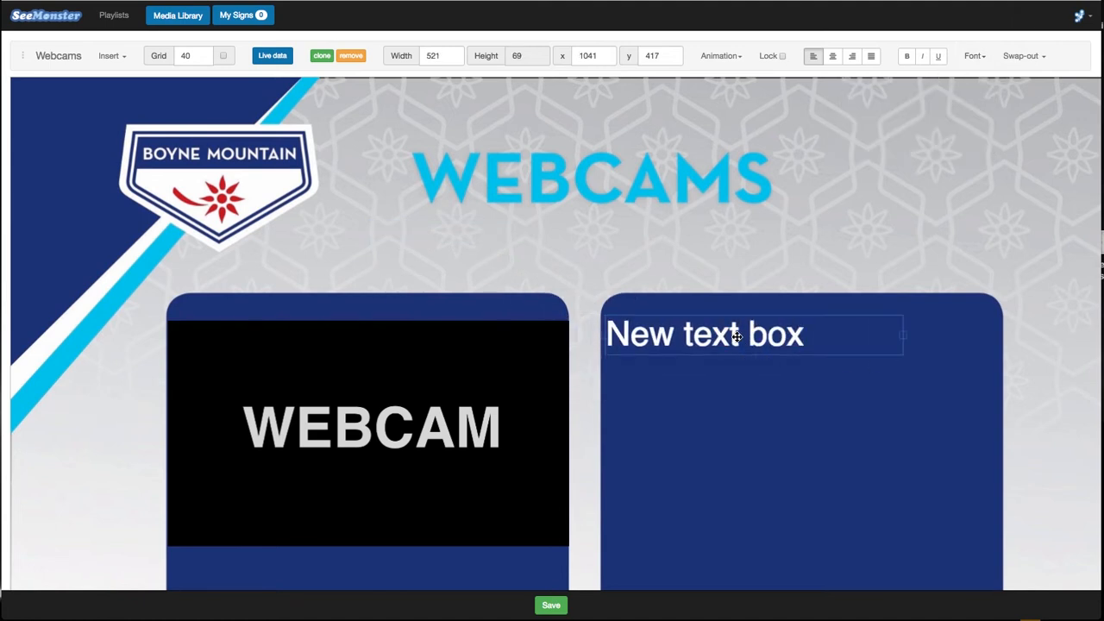
pyautogui.click(770, 340)
pyautogui.moveTo(809, 342); pyautogui.dragTo(588, 334)
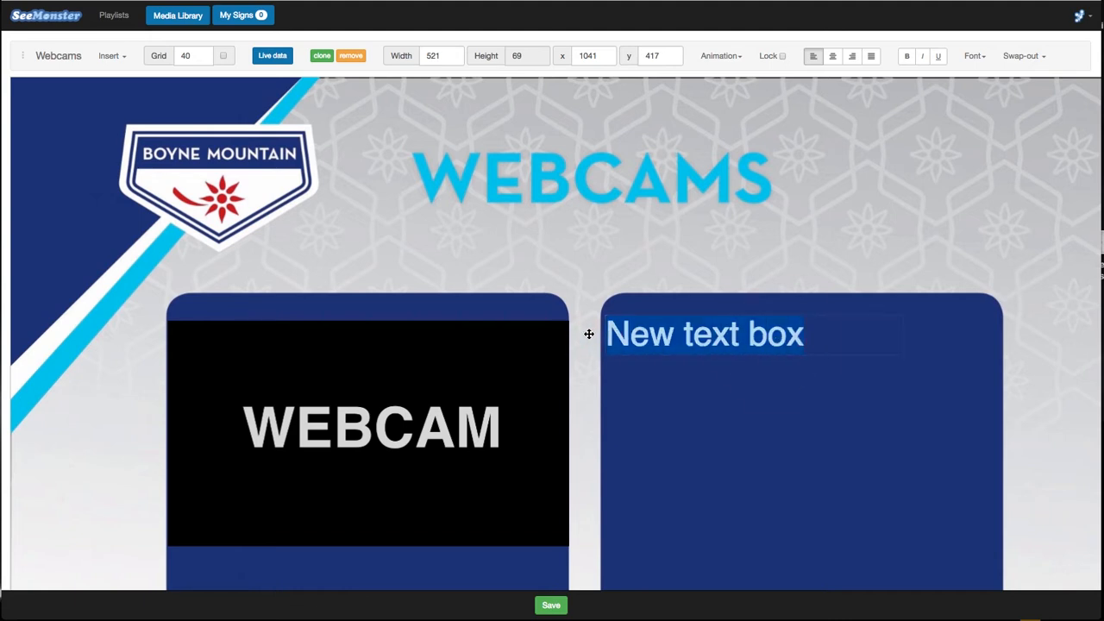
pyautogui.write('Overnightsnow')
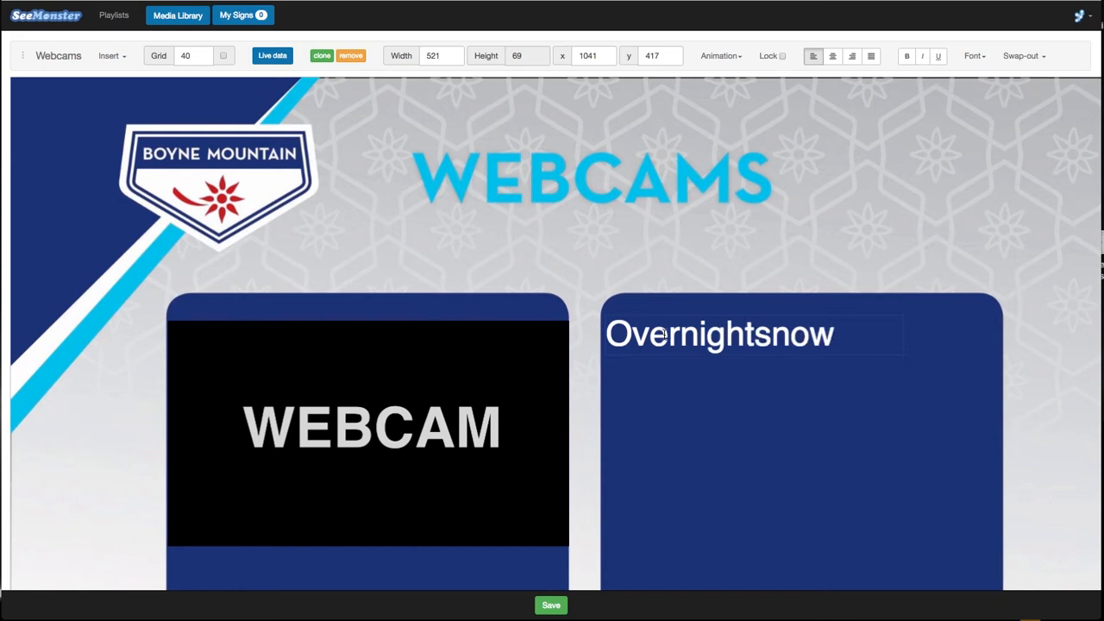
pyautogui.click(673, 287)
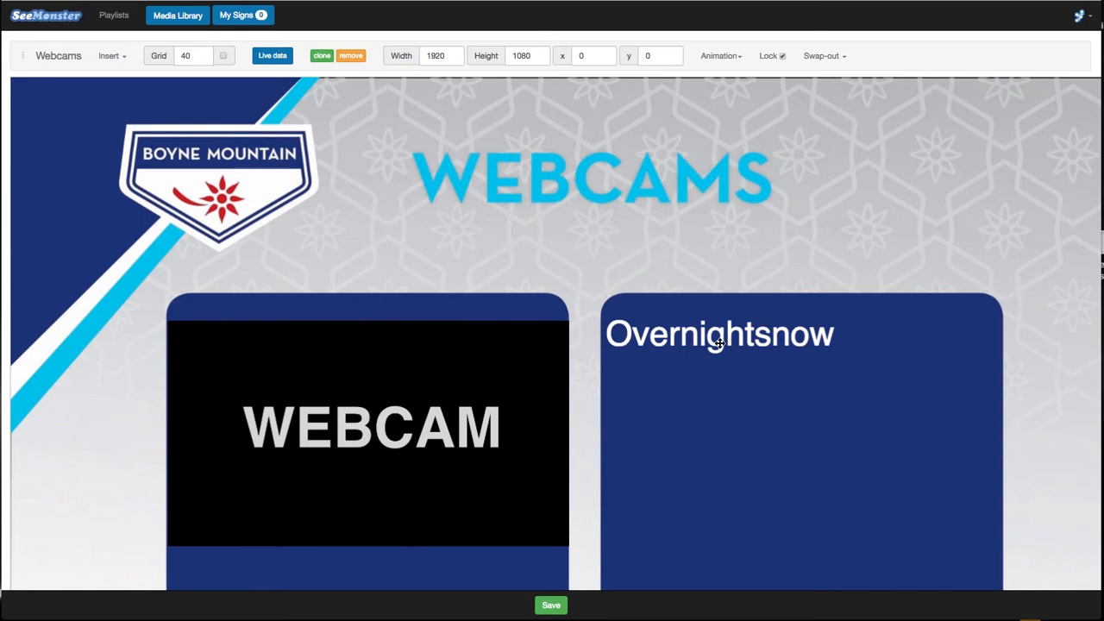
# Copy the live data tag for the Crest's snowOverNight value under currentConditions and resortLocations, with the Overnightsnow text box selected
pyautogui.click(719, 342)
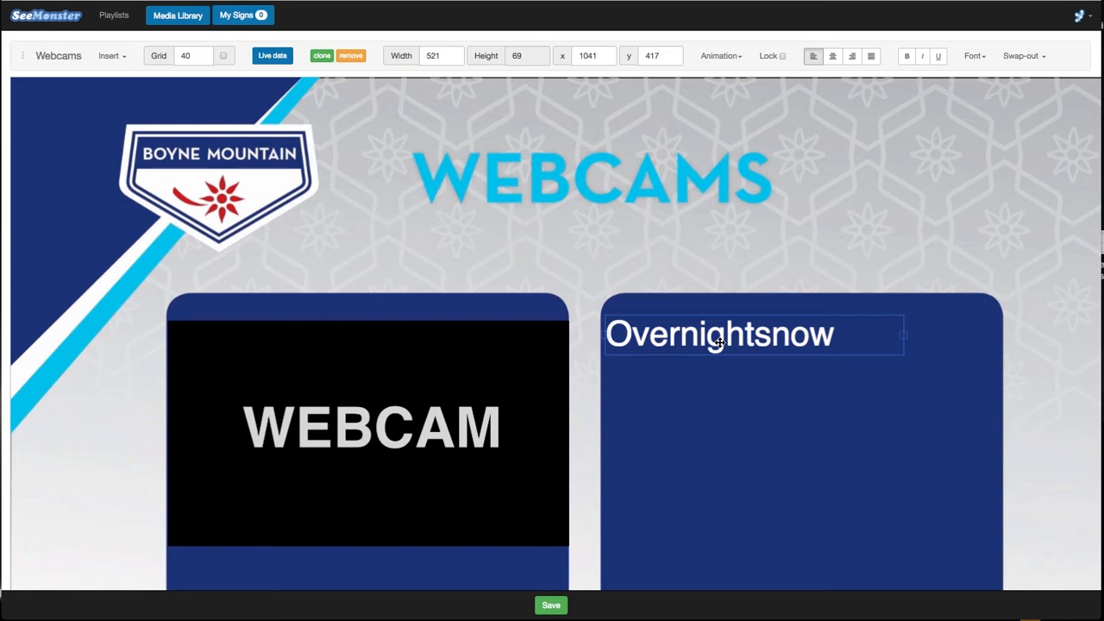
pyautogui.click(271, 59)
pyautogui.click(329, 73)
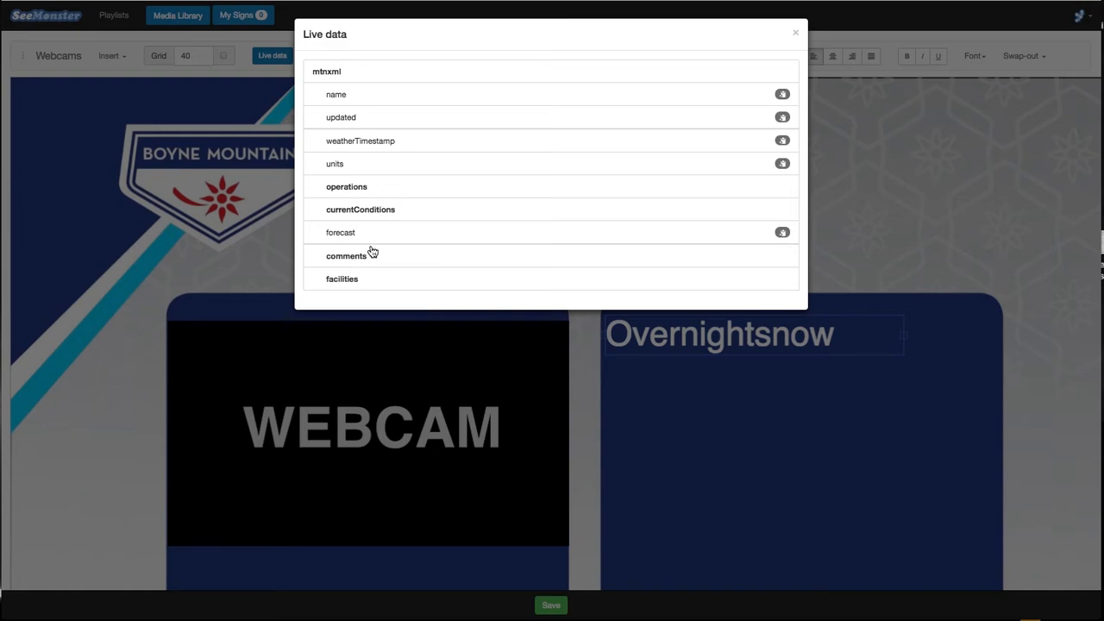
pyautogui.click(371, 214)
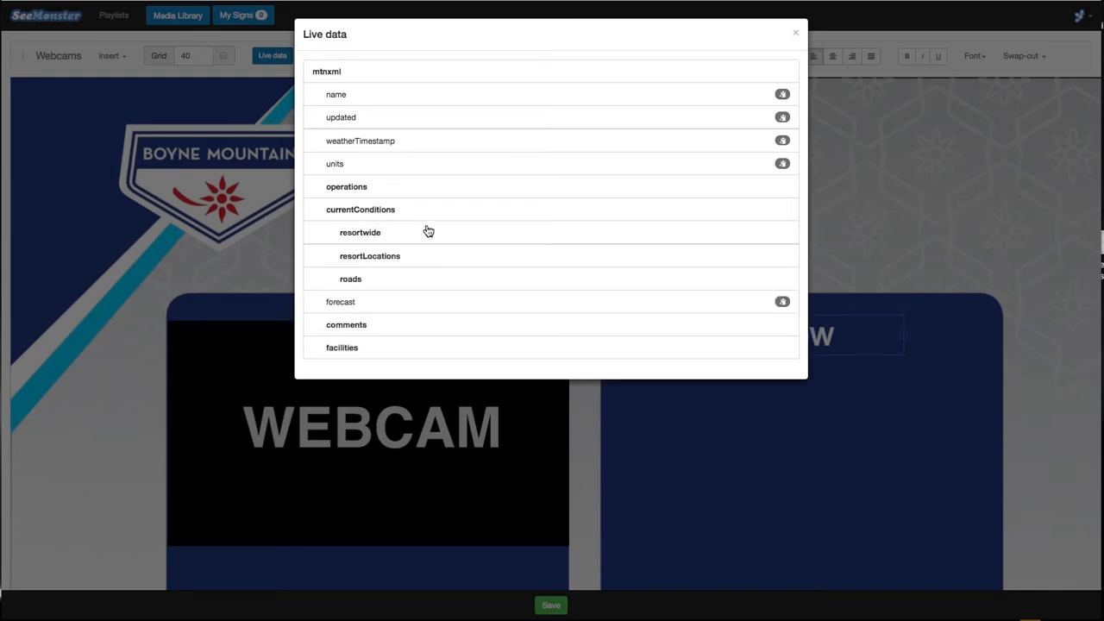
pyautogui.click(391, 259)
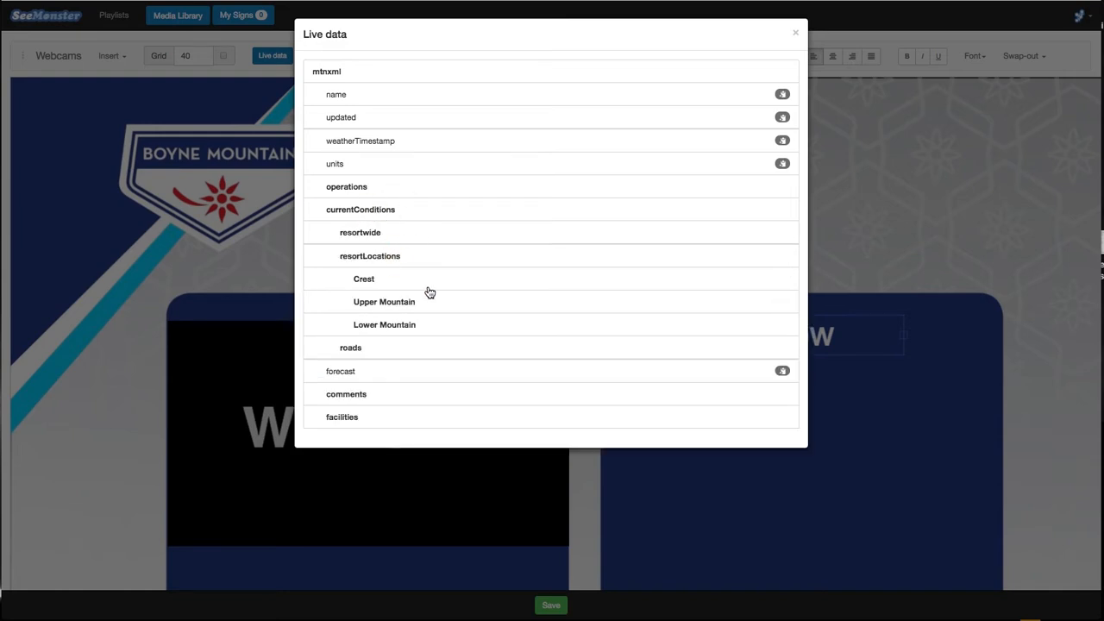
pyautogui.click(363, 279)
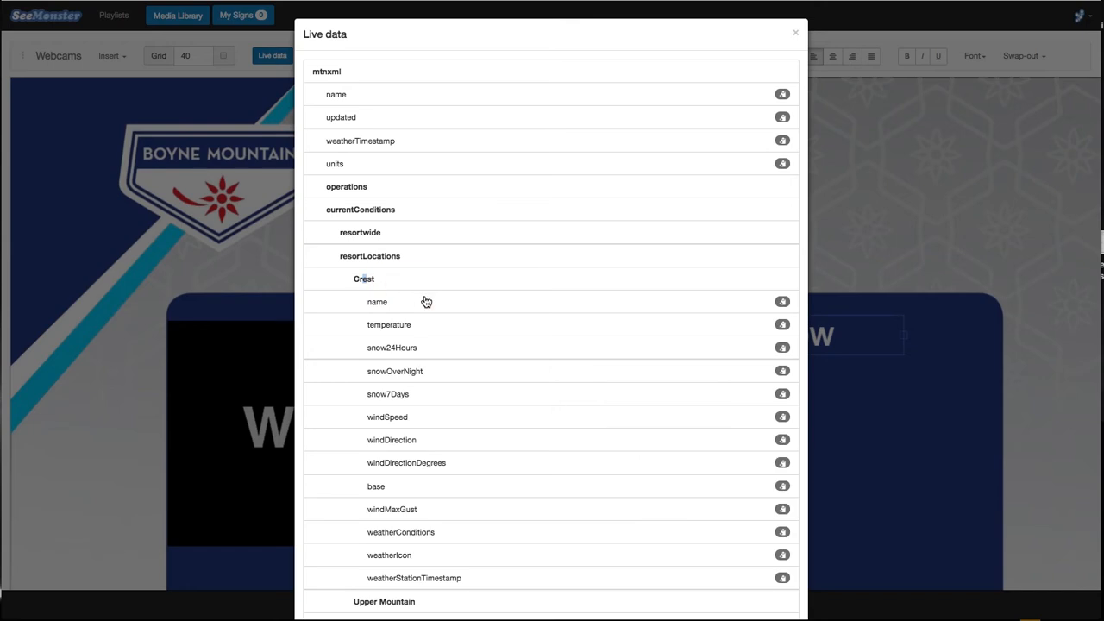
pyautogui.click(409, 372)
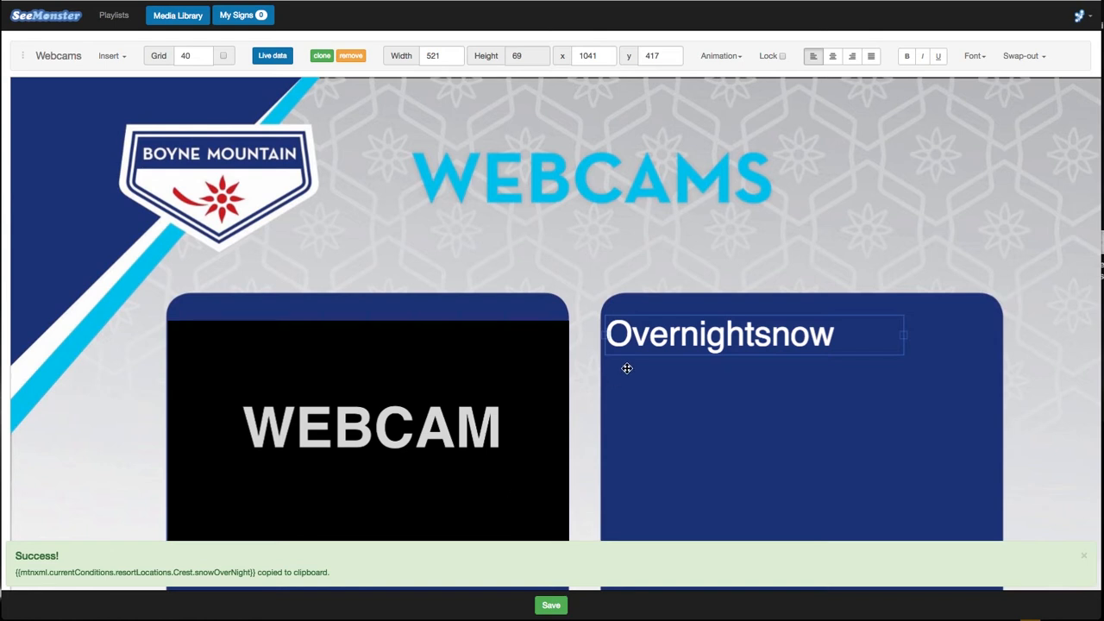
# Set the Overnightsnow text box's dynamic value to the copied tag {{mtnxml.currentConditions.resortLocations.Crest.snowOverNight}}
pyautogui.click(1007, 56)
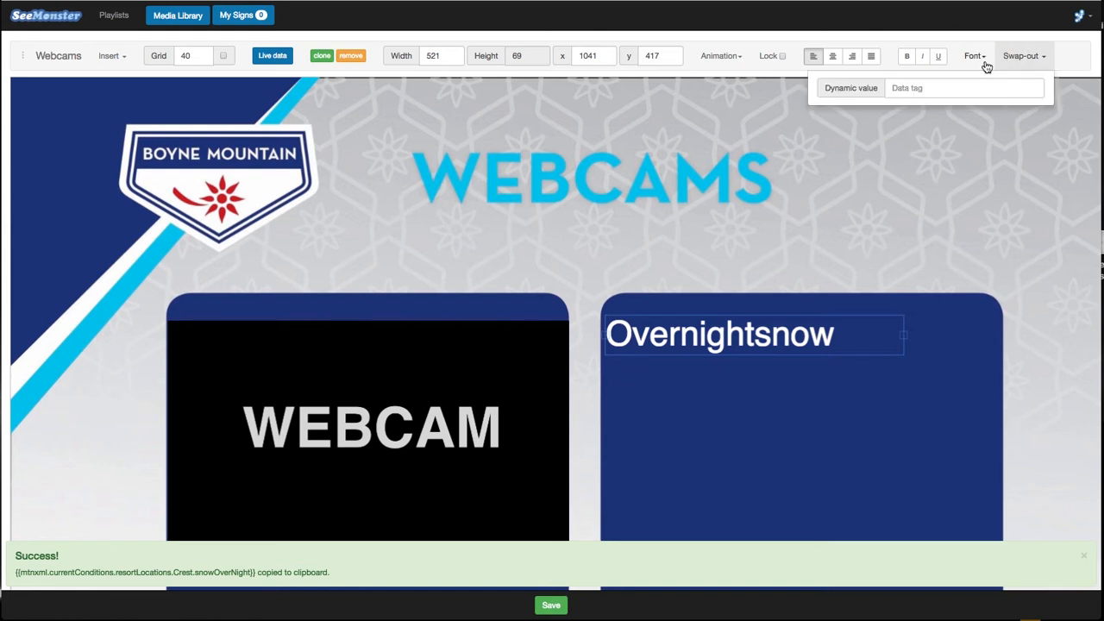
pyautogui.click(911, 91)
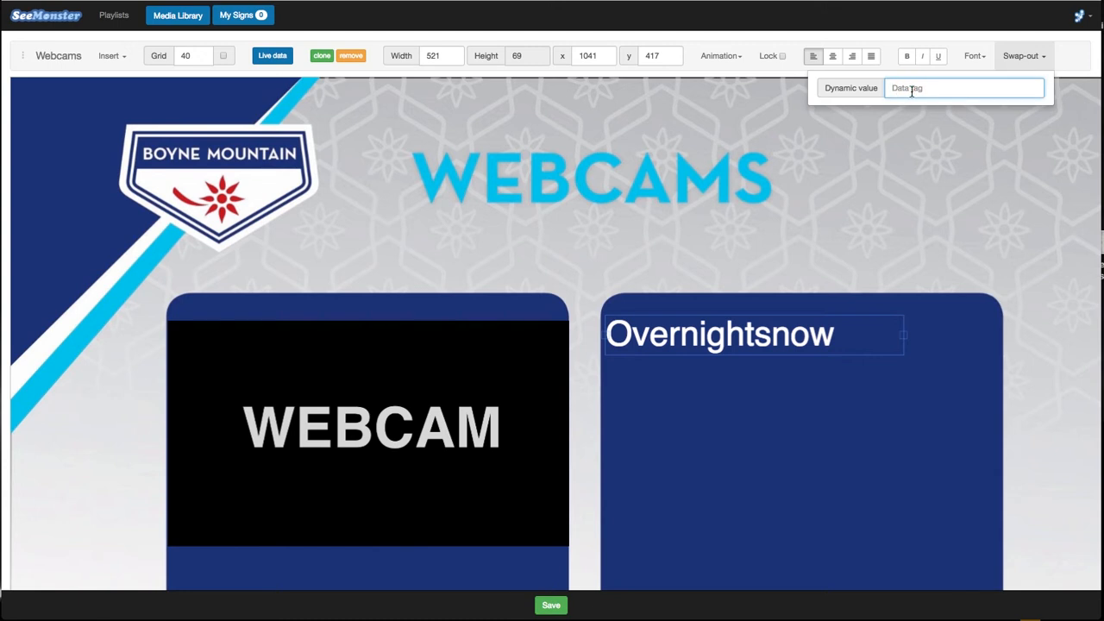
pyautogui.hotkey('ctrl', 'v')
pyautogui.scroll(-1, 746, 338)
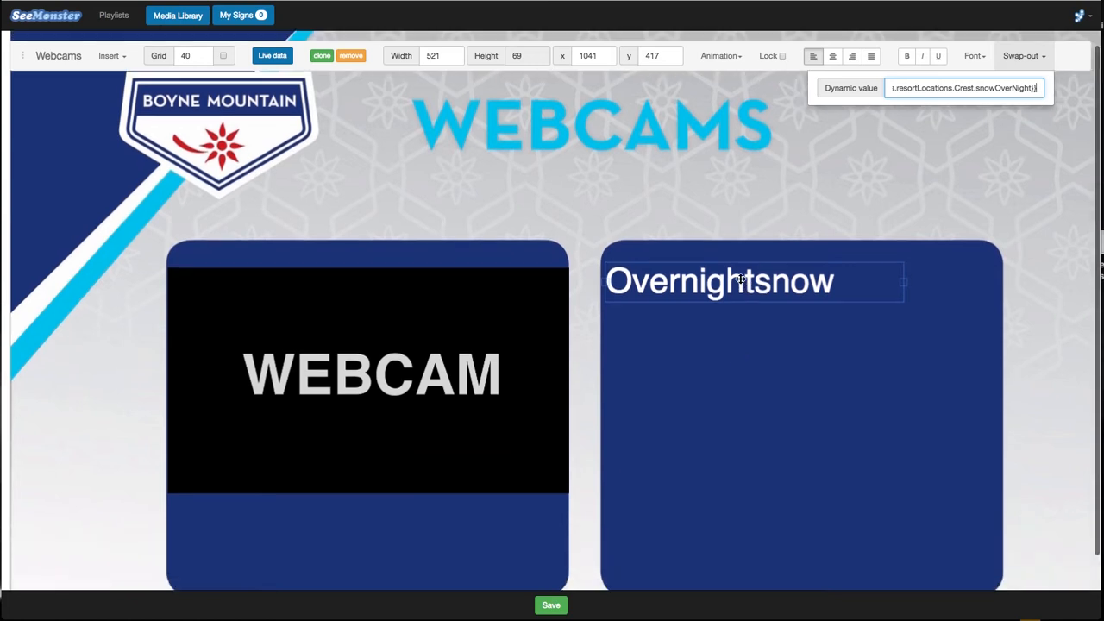
pyautogui.click(730, 205)
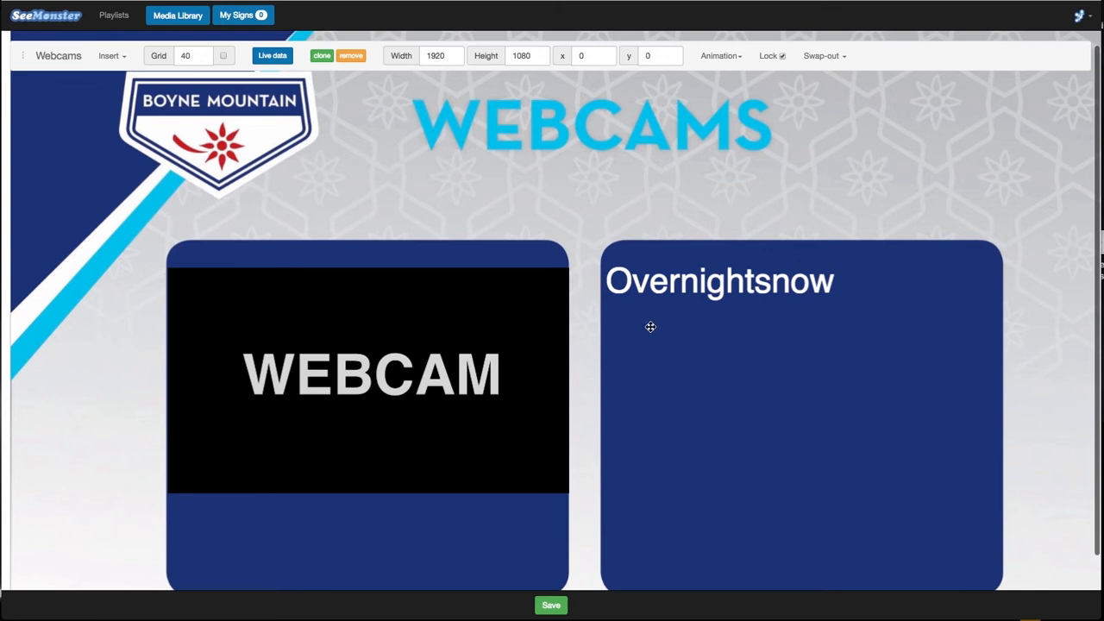
pyautogui.scroll(1, 382, 187)
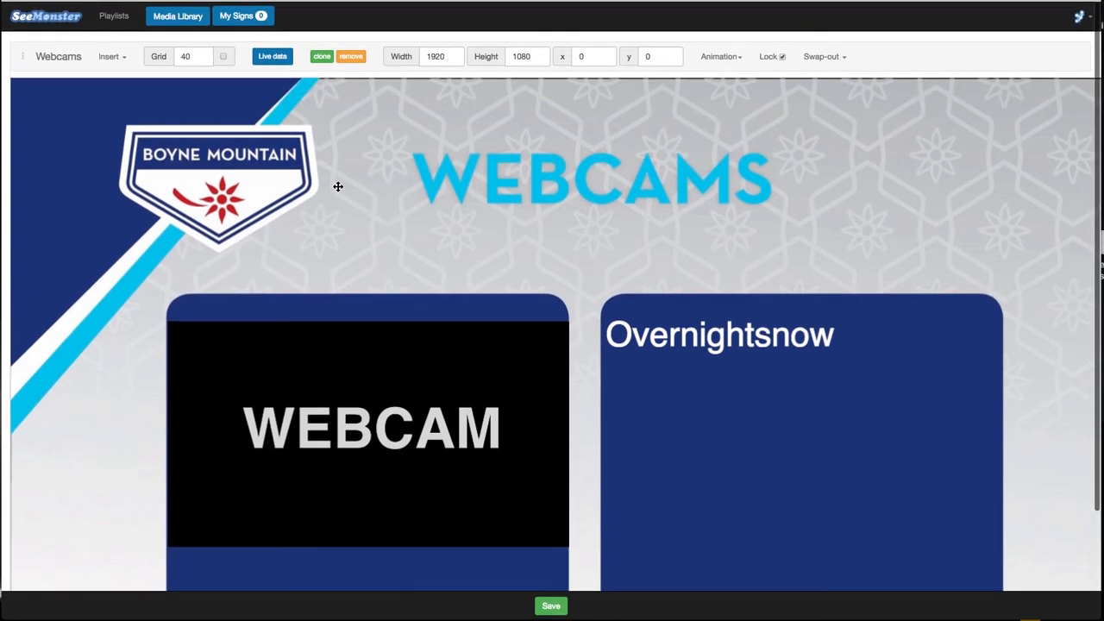
# Insert a weather icon, shrink it to about 263 wide and place it over the WEBCAMS title at about x 638, y 140
pyautogui.click(124, 57)
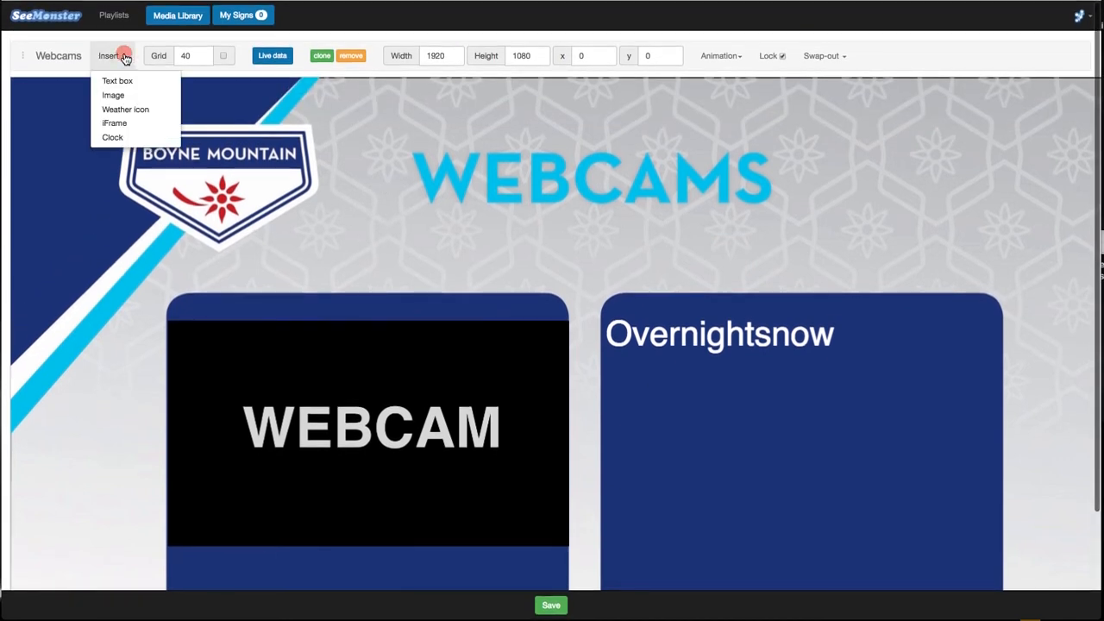
pyautogui.click(125, 109)
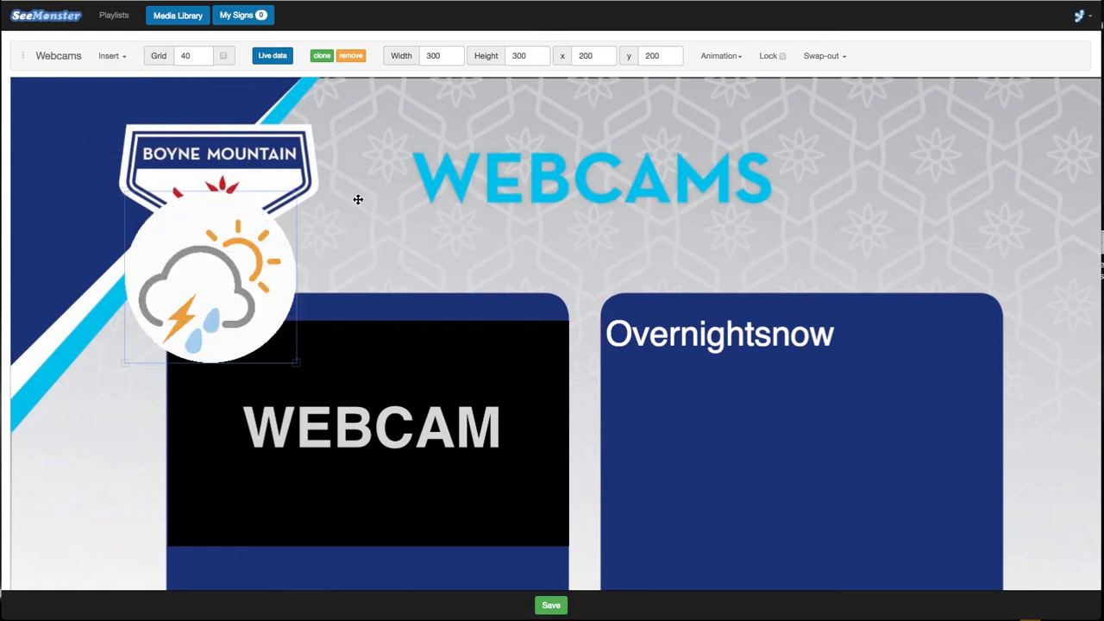
pyautogui.moveTo(230, 269); pyautogui.dragTo(532, 316)
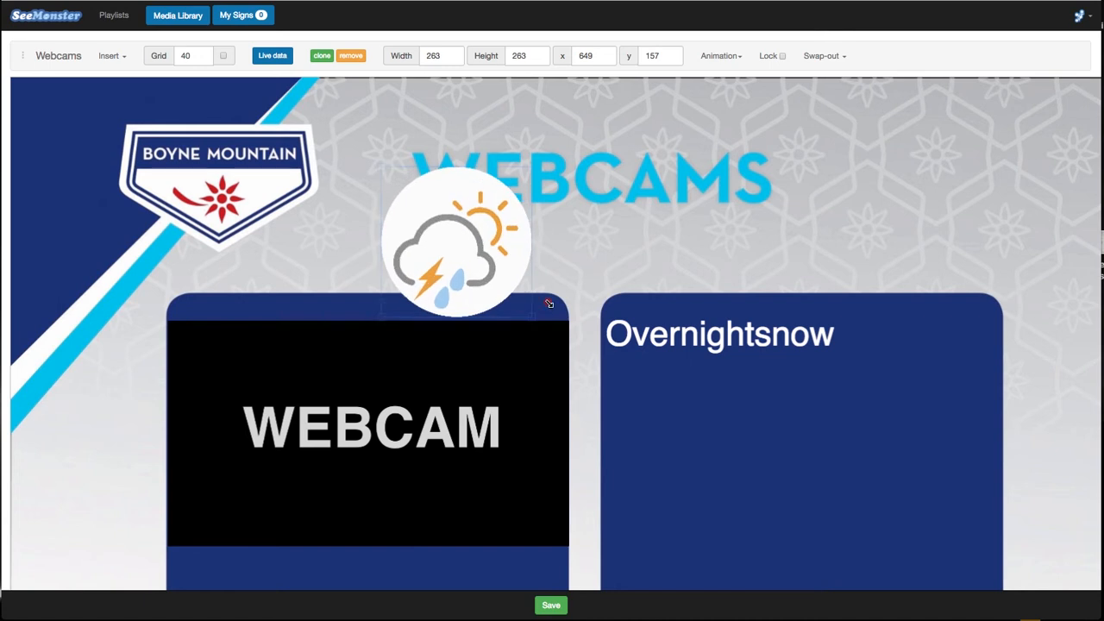
pyautogui.moveTo(484, 249); pyautogui.dragTo(477, 240)
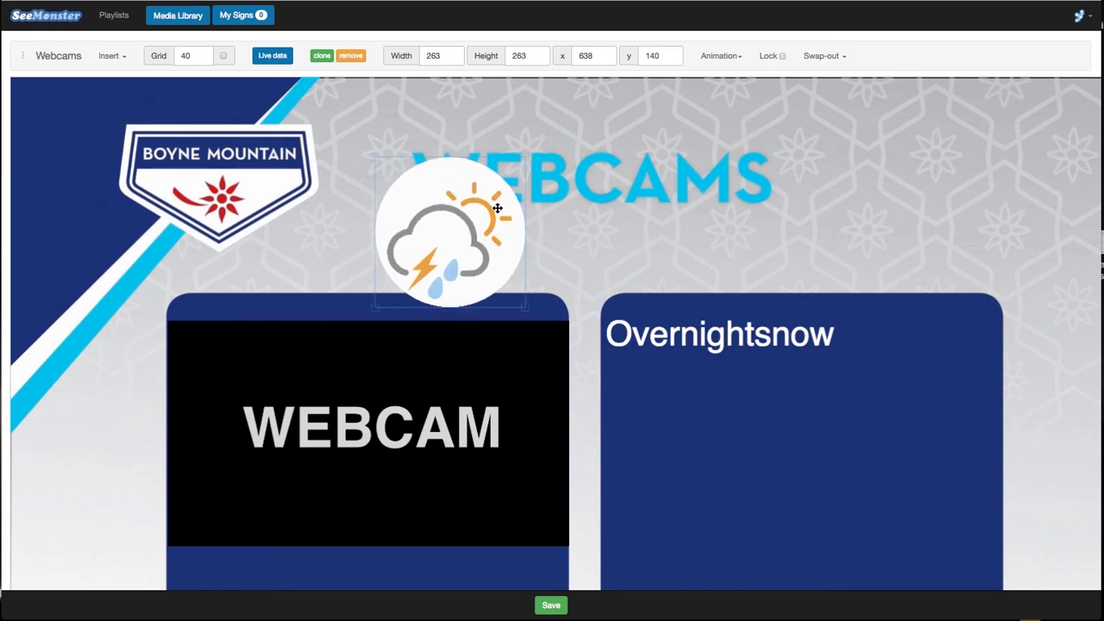
# Inspect the weather icon's dynamic value and its forecast day index
pyautogui.click(821, 57)
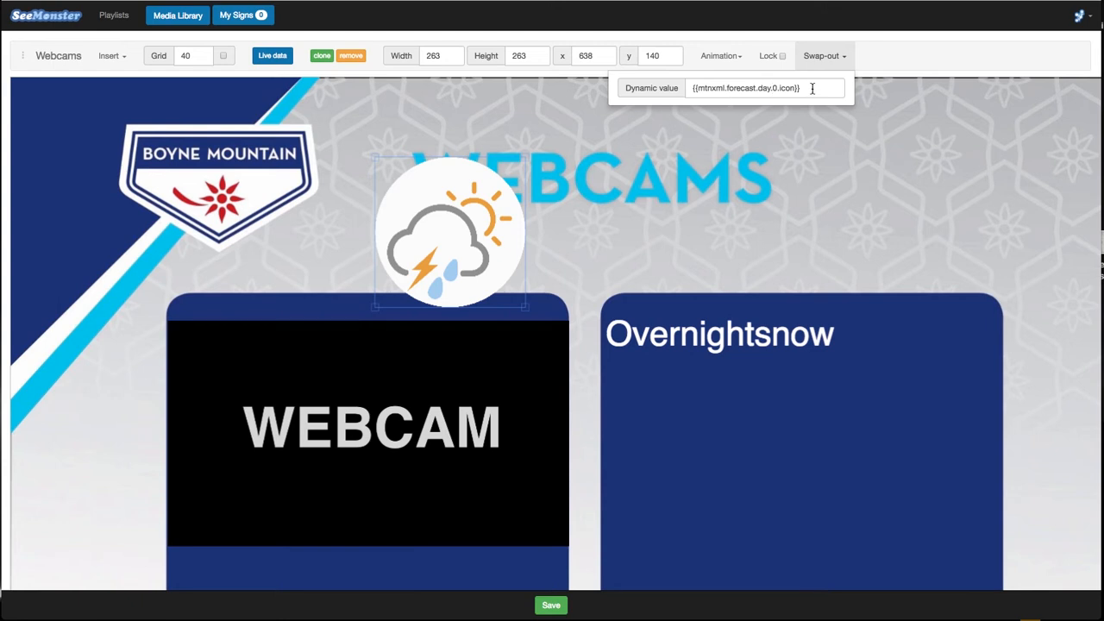
pyautogui.click(779, 89)
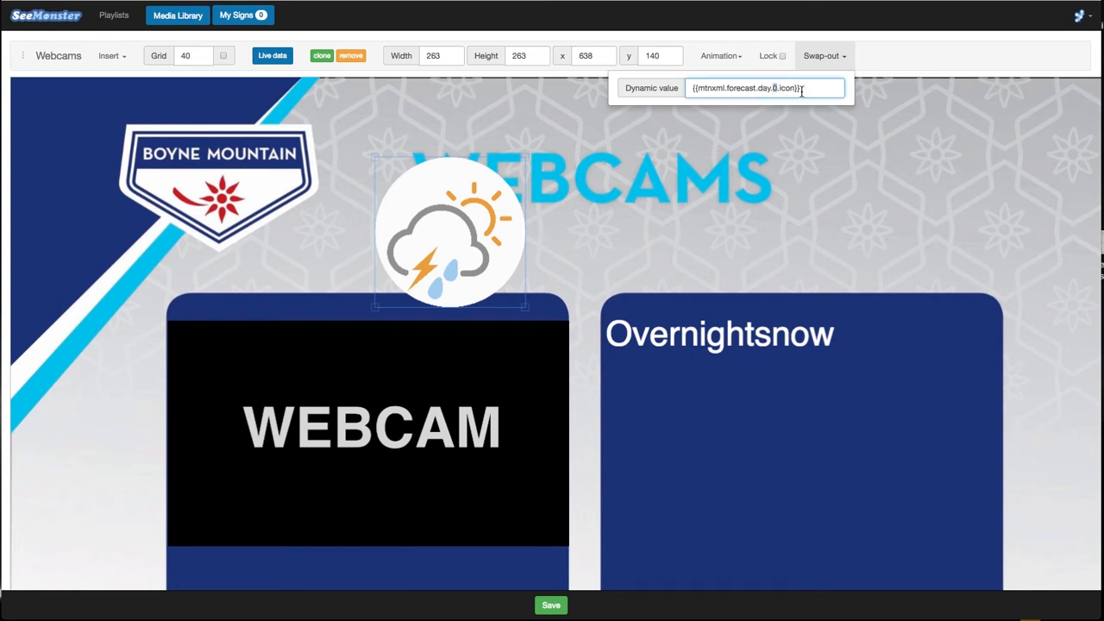
pyautogui.click(638, 187)
# Clone the weather icon to about x 932, y 140 and set the copy's dynamic value to {{mtnxml.forecast.day.1.icon}}
pyautogui.click(499, 221)
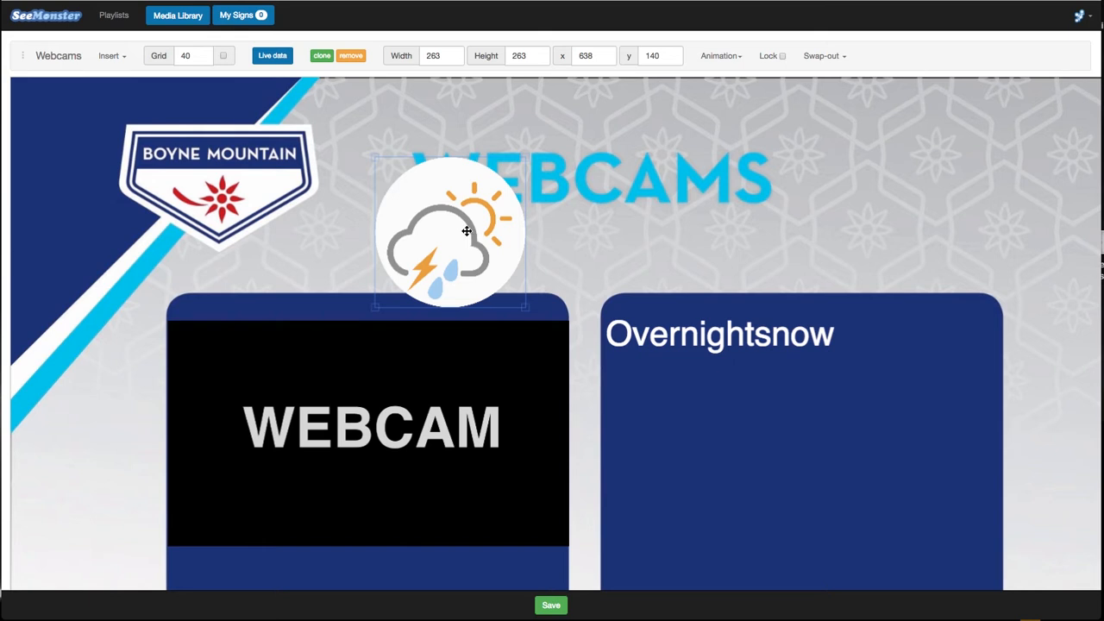
pyautogui.click(322, 55)
pyautogui.moveTo(433, 211); pyautogui.dragTo(586, 181)
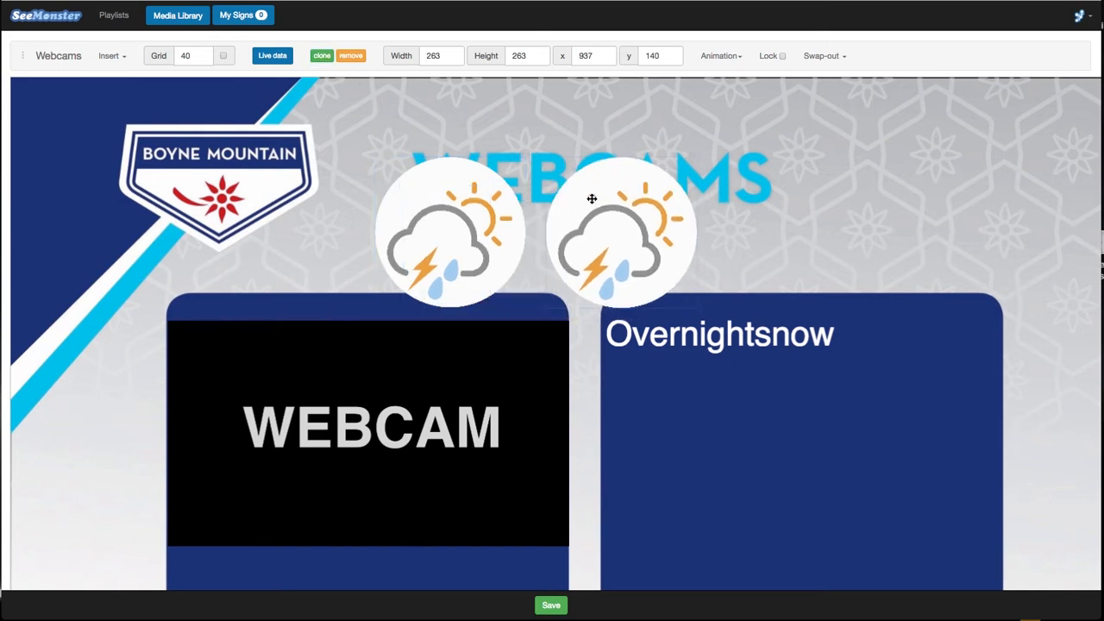
pyautogui.click(828, 64)
pyautogui.doubleClick(775, 88)
pyautogui.write('1')
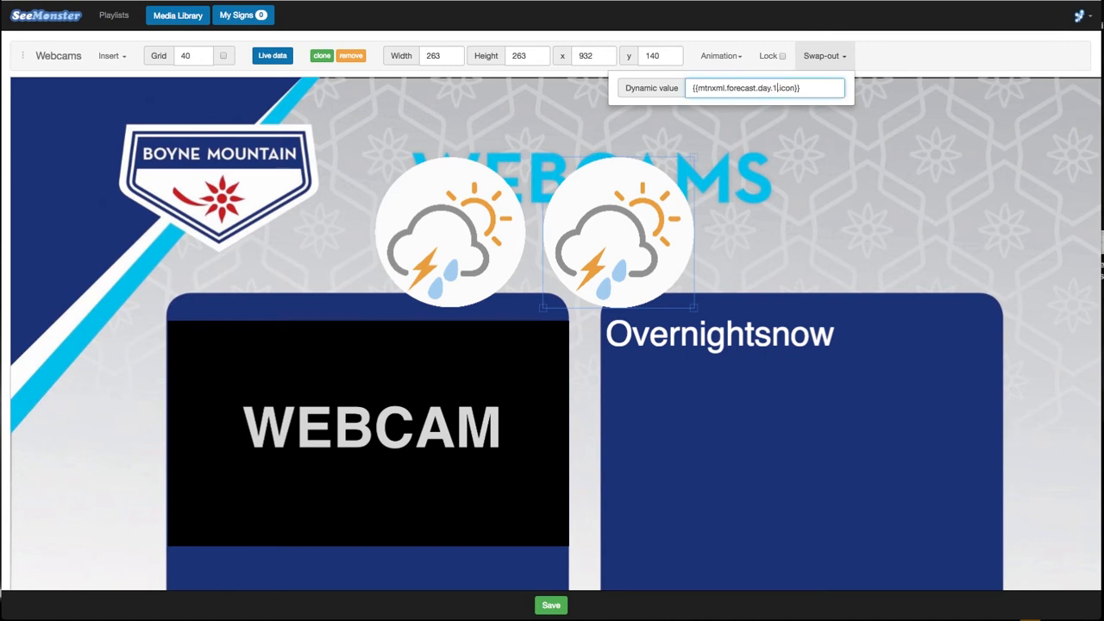
pyautogui.click(661, 219)
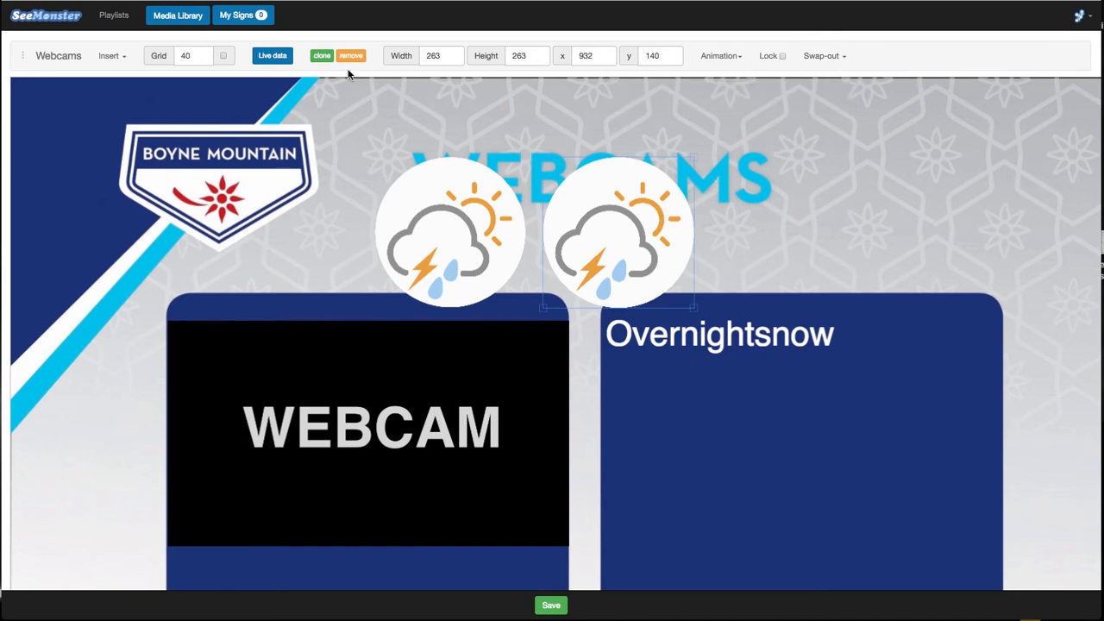
# Clone the second weather icon to about x 1232, y 134 and change the copy's forecast day index to 2
pyautogui.click(321, 56)
pyautogui.moveTo(638, 246); pyautogui.dragTo(781, 216)
pyautogui.click(817, 57)
pyautogui.click(775, 88)
pyautogui.press('BackSpace')
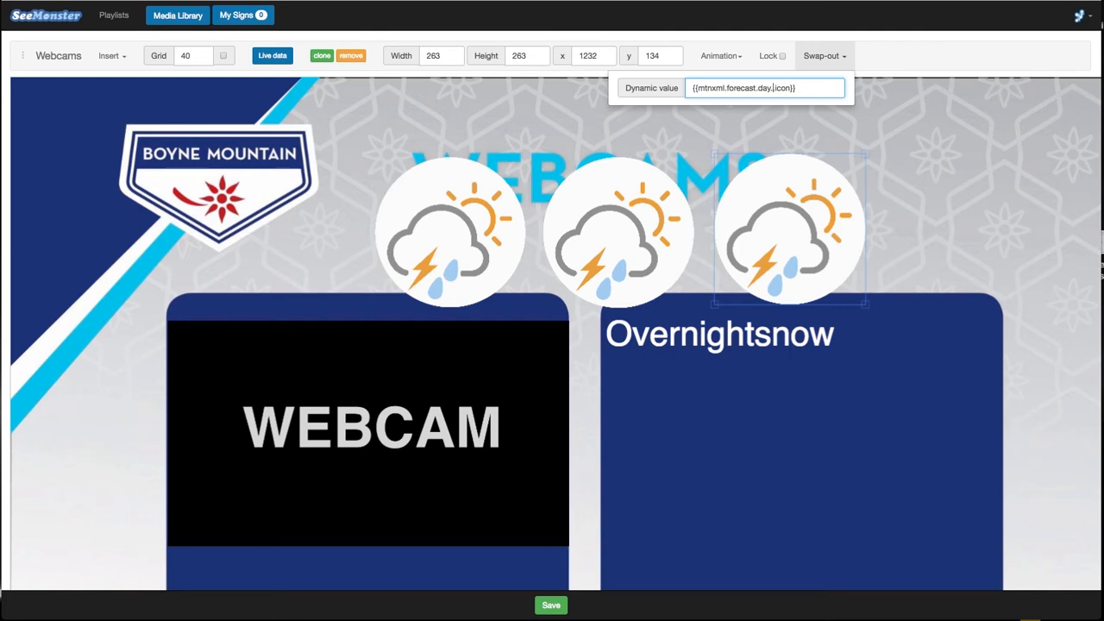
pyautogui.write('2')
pyautogui.click(879, 135)
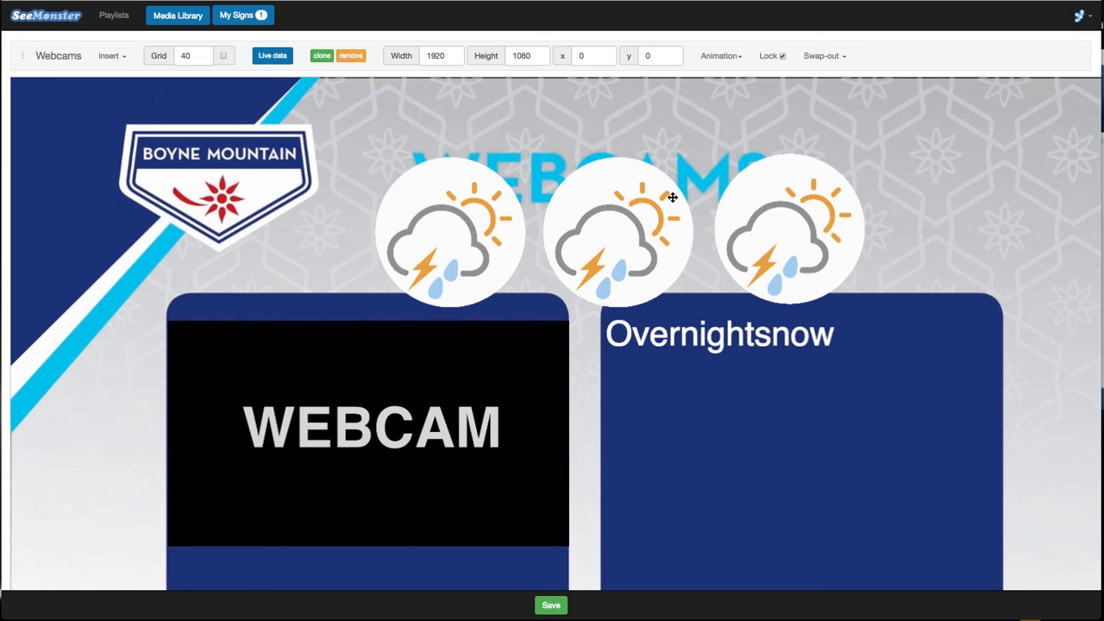
# Remove the two cloned weather icons, keeping only the original one
pyautogui.click(757, 194)
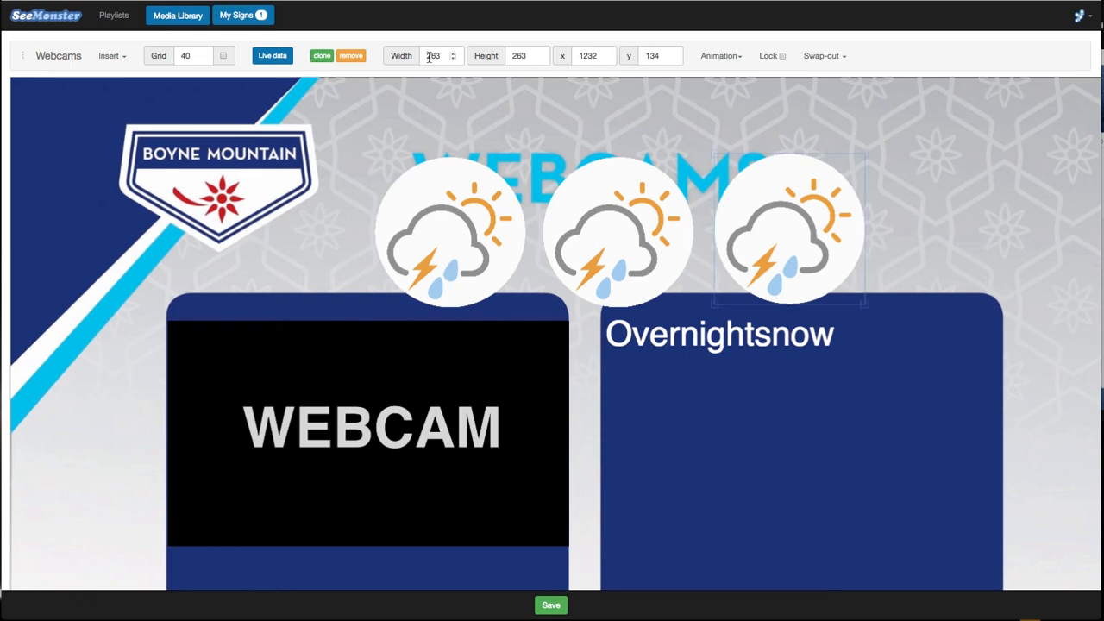
pyautogui.click(349, 56)
pyautogui.click(643, 196)
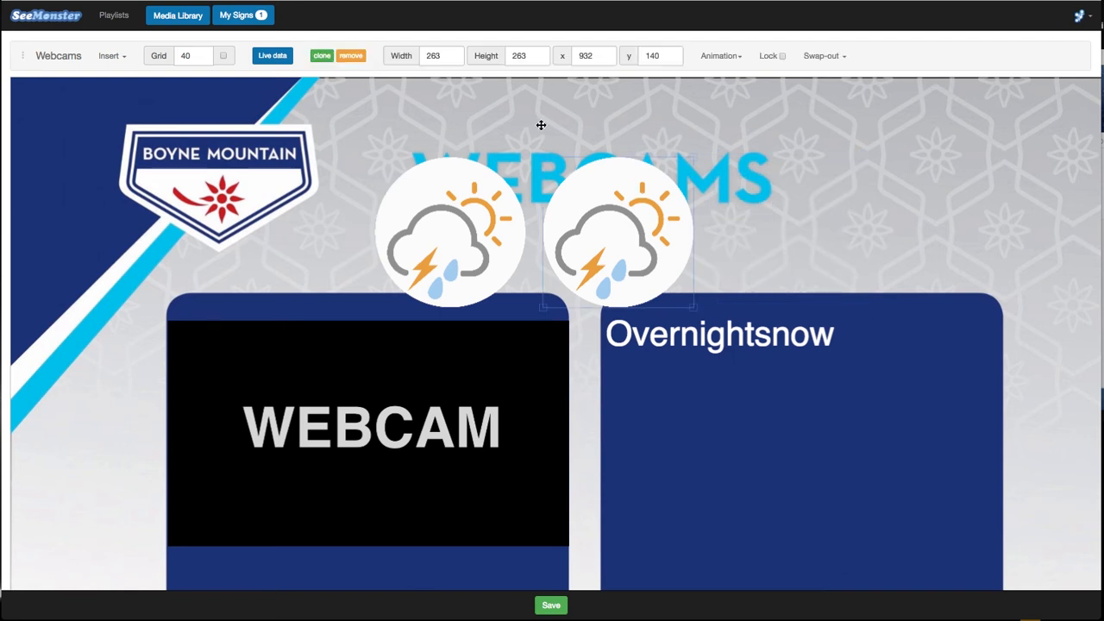
pyautogui.click(350, 55)
# Add the Status image from the media library to the canvas at about x 630, y 67
pyautogui.click(191, 18)
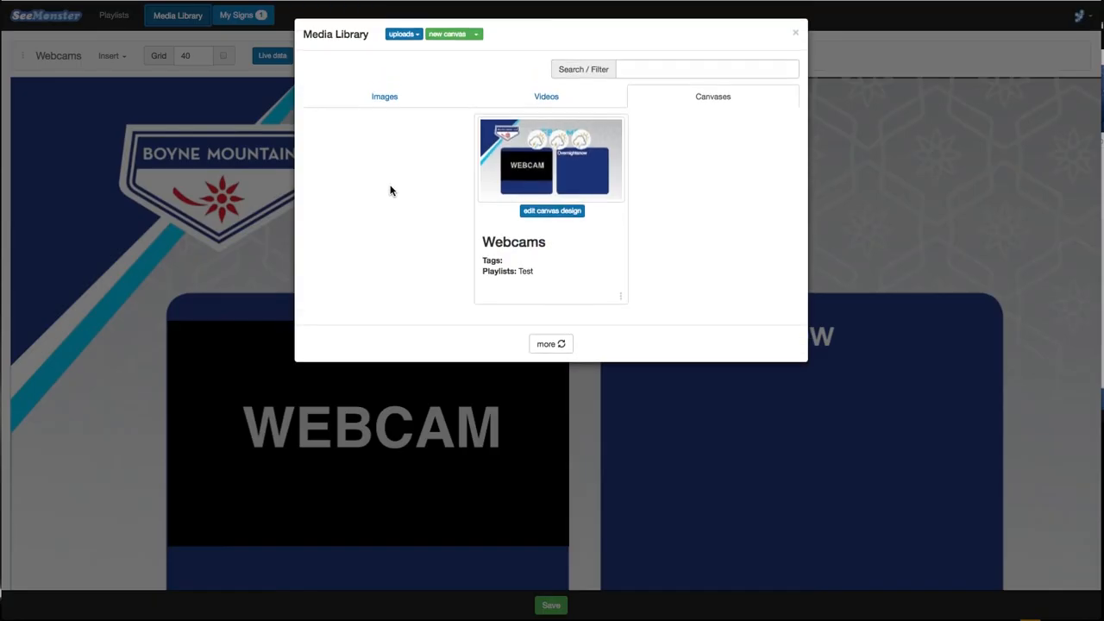
pyautogui.click(389, 97)
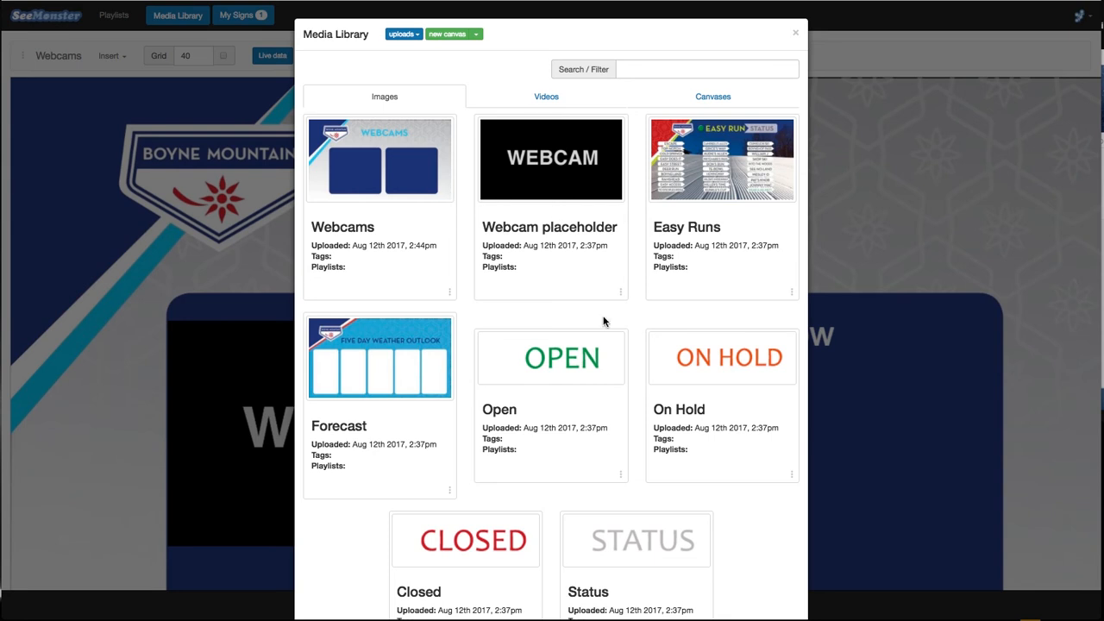
pyautogui.scroll(-1, 580, 489)
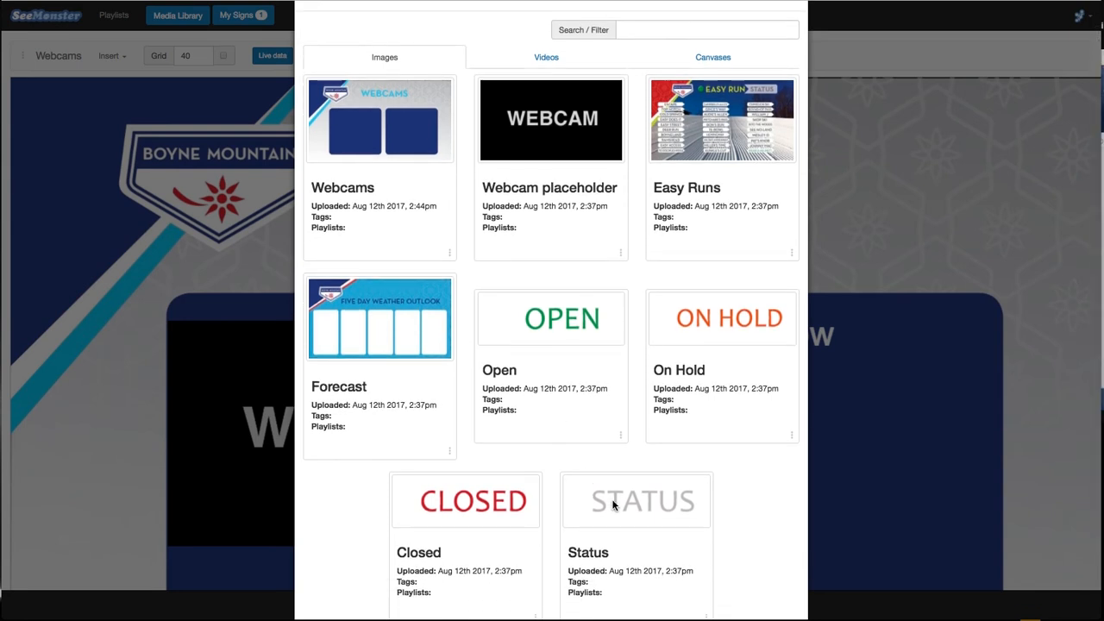
pyautogui.moveTo(609, 504); pyautogui.dragTo(631, 239)
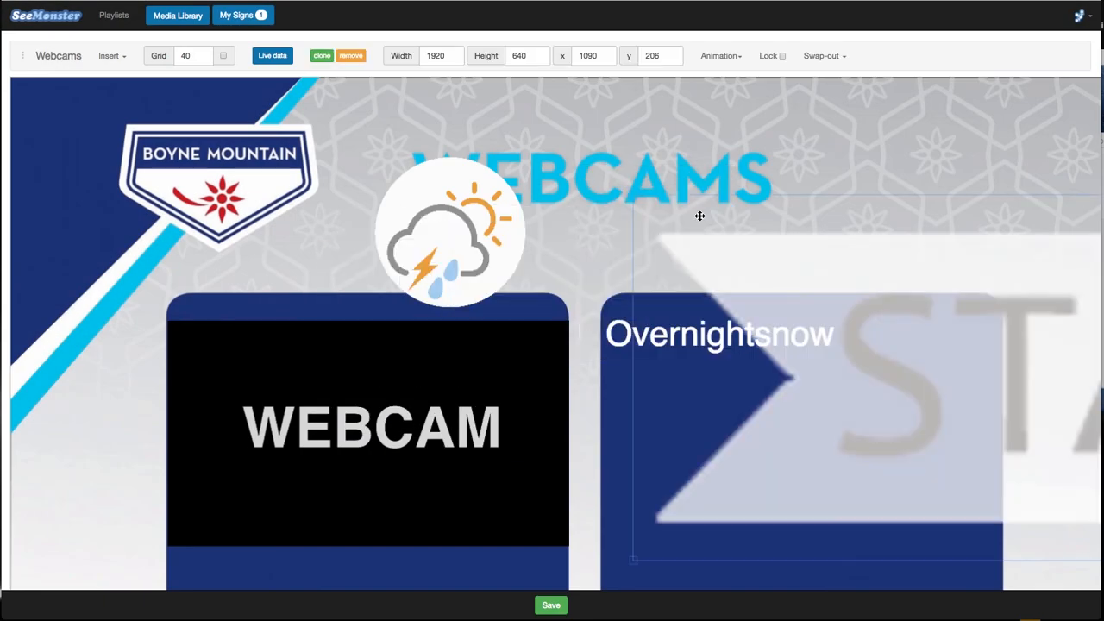
pyautogui.moveTo(784, 301); pyautogui.dragTo(524, 215)
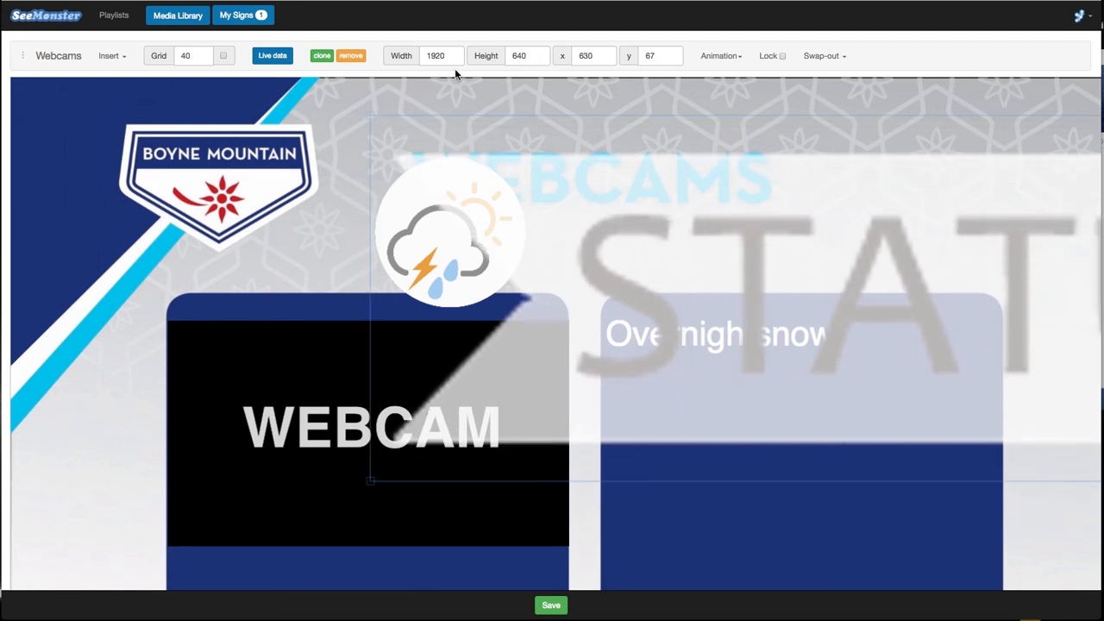
# Set the Status image's width to 300 and place it below the Overnightsnow text at about x 1056, y 509
pyautogui.click(401, 55)
pyautogui.write('300')
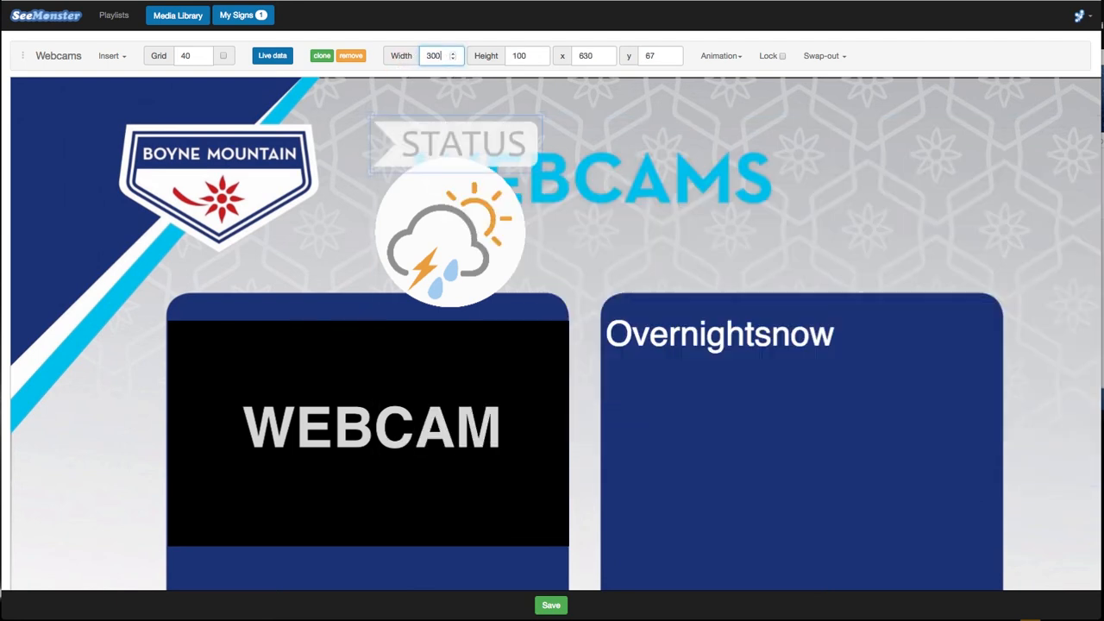
pyautogui.moveTo(439, 121); pyautogui.dragTo(687, 385)
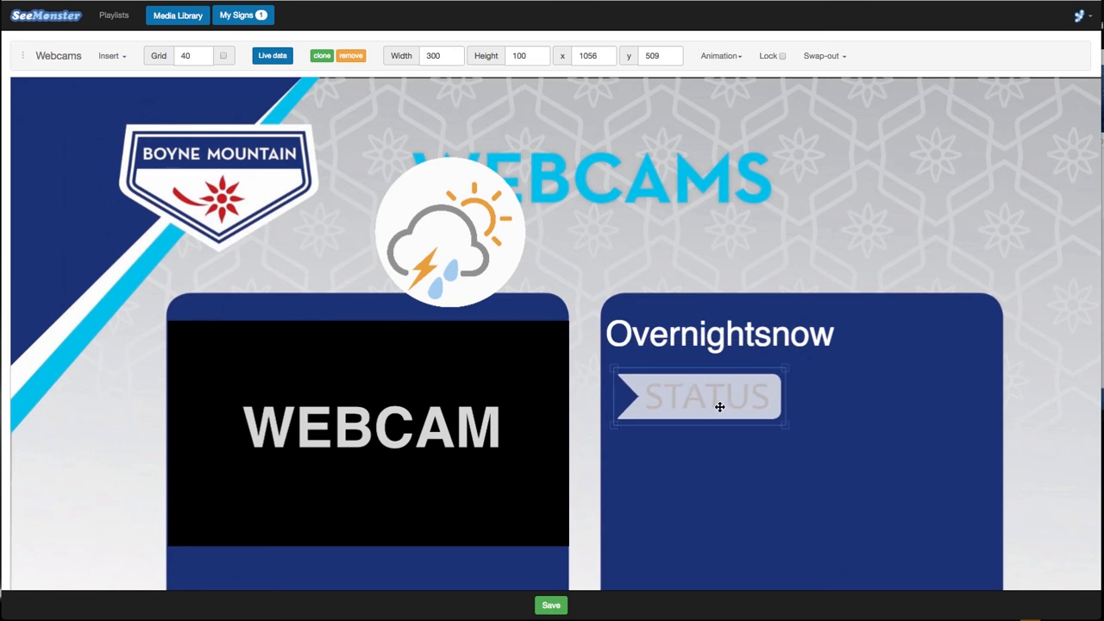
# Add the Open image from the media library as an alternate swap-out image for the Status image based on live data
pyautogui.click(814, 58)
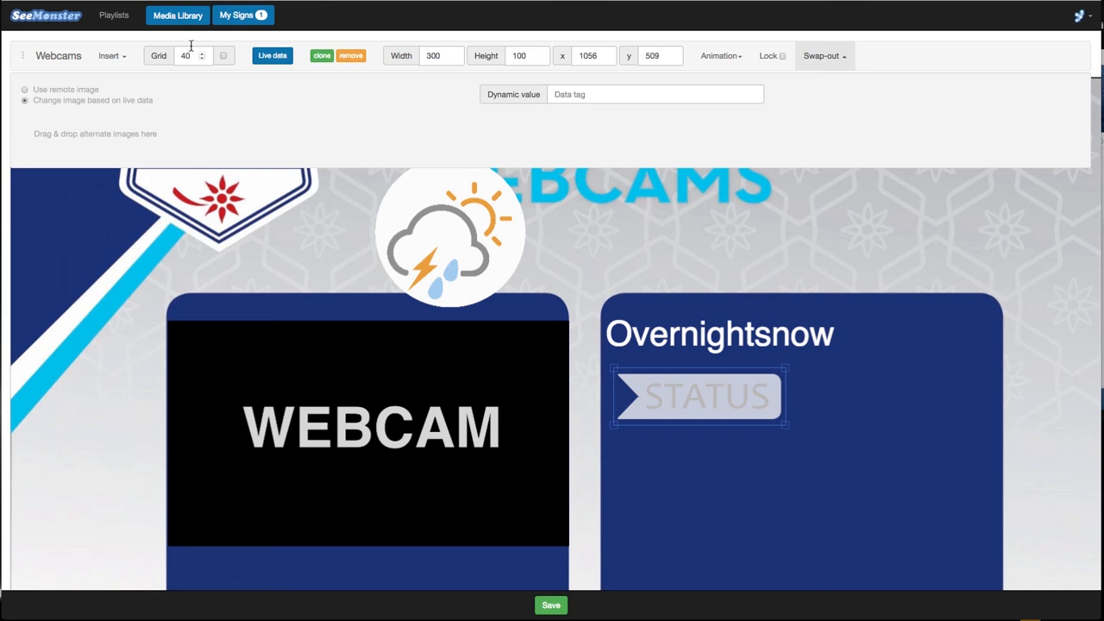
pyautogui.click(183, 19)
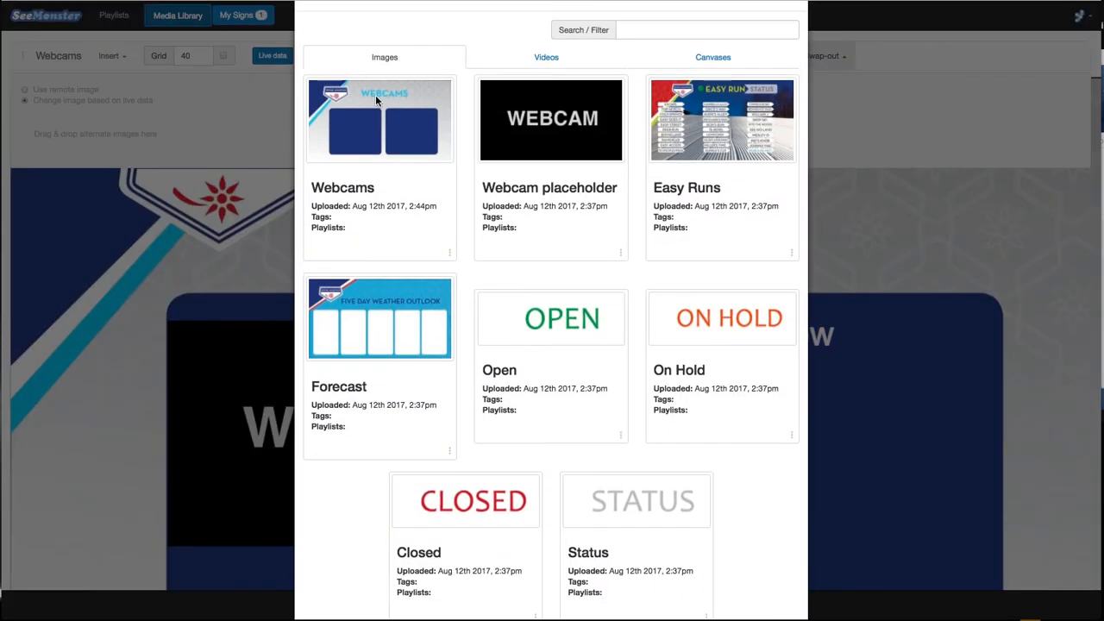
pyautogui.moveTo(532, 323); pyautogui.dragTo(212, 121)
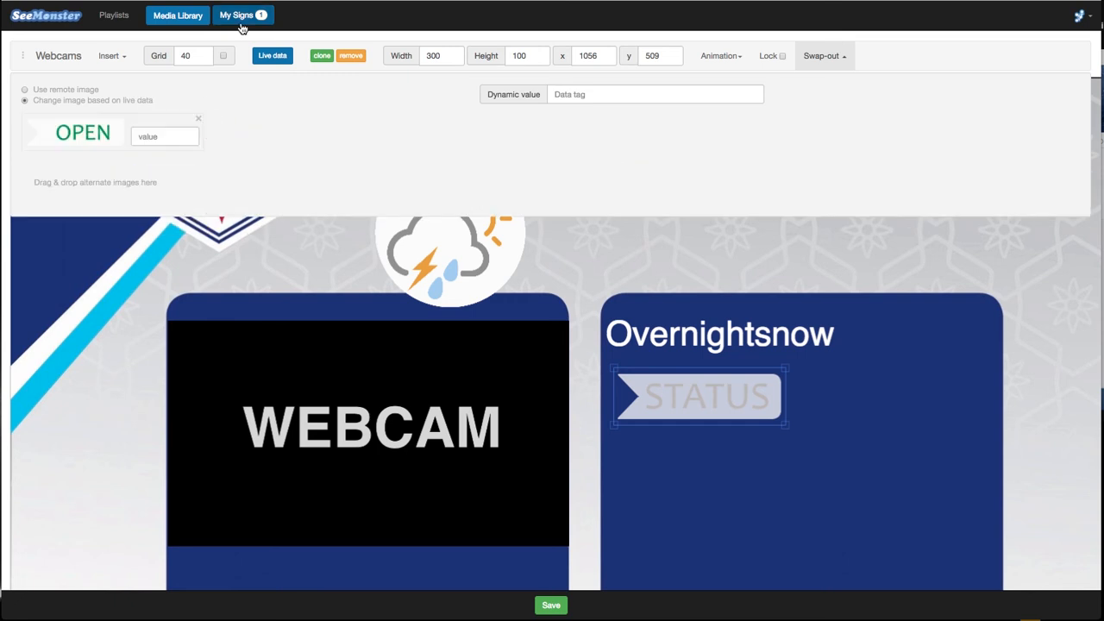
# Add the On Hold and Closed images from the media library as further alternate swap-out images for the Status image
pyautogui.click(183, 15)
pyautogui.moveTo(709, 320); pyautogui.dragTo(267, 139)
pyautogui.click(183, 15)
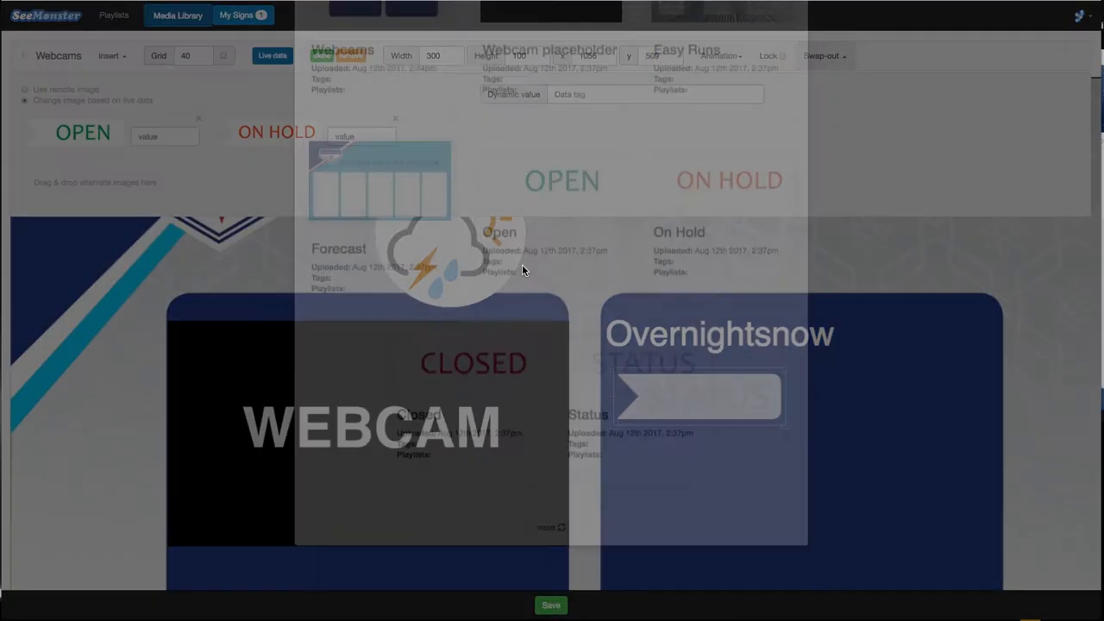
pyautogui.moveTo(488, 513); pyautogui.dragTo(476, 145)
# Set the matching values of the three alternate images to Open, On Hold and Closed respectively
pyautogui.click(181, 137)
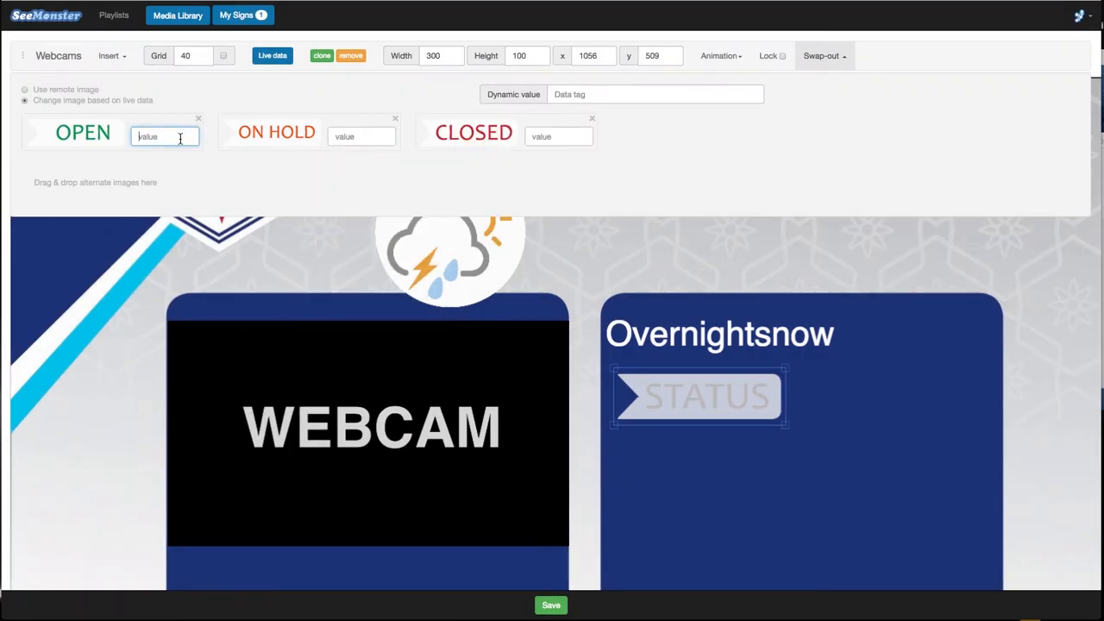
pyautogui.write('Open')
pyautogui.click(354, 138)
pyautogui.write('On Hold')
pyautogui.click(534, 138)
pyautogui.write('Closed')
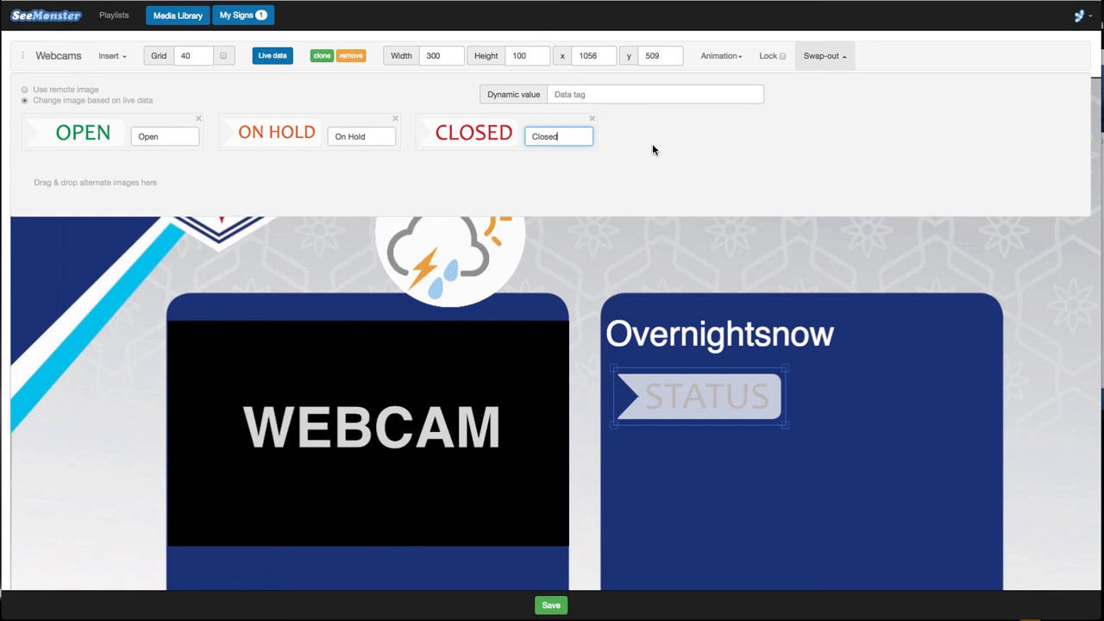
# Copy the live data tag for the status of the Scott lift, in the Promised Land area of the mtnxml facilities
pyautogui.click(585, 97)
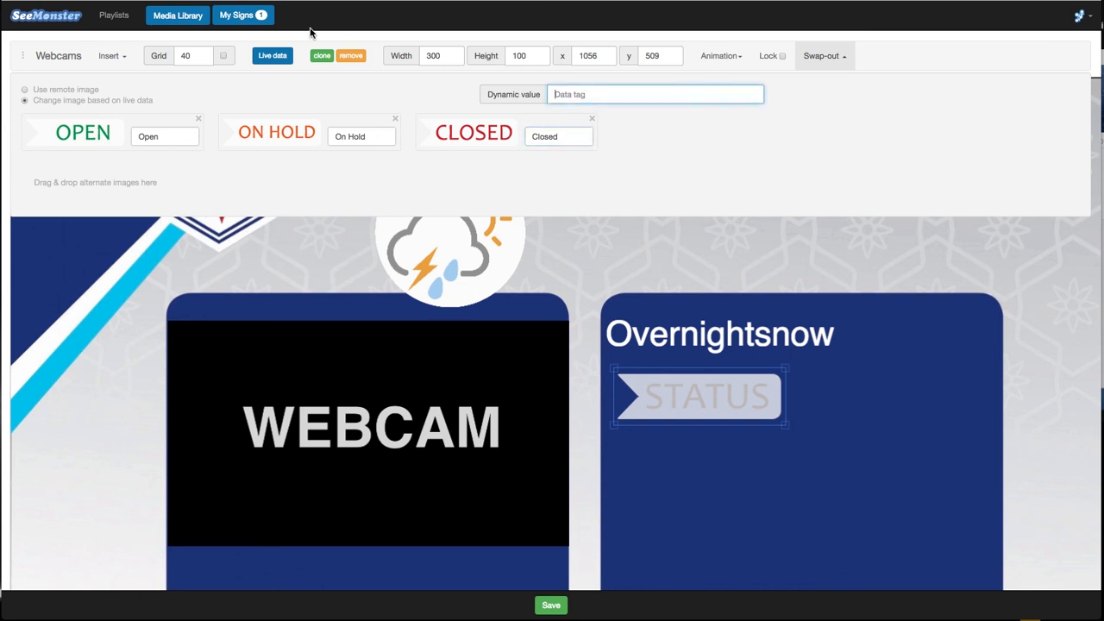
pyautogui.click(273, 58)
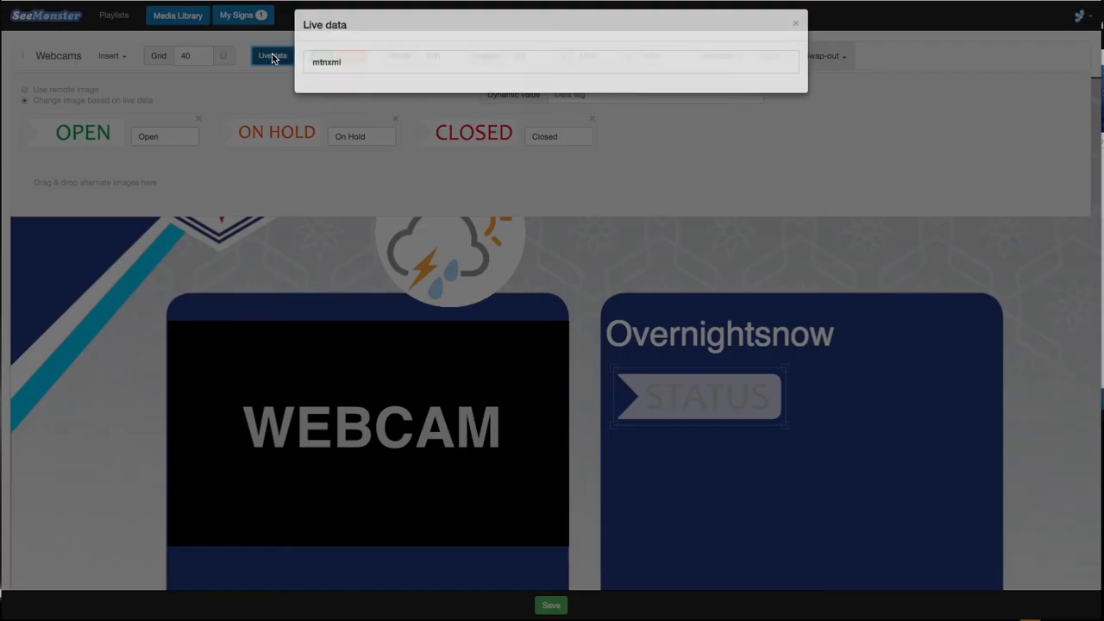
pyautogui.click(328, 73)
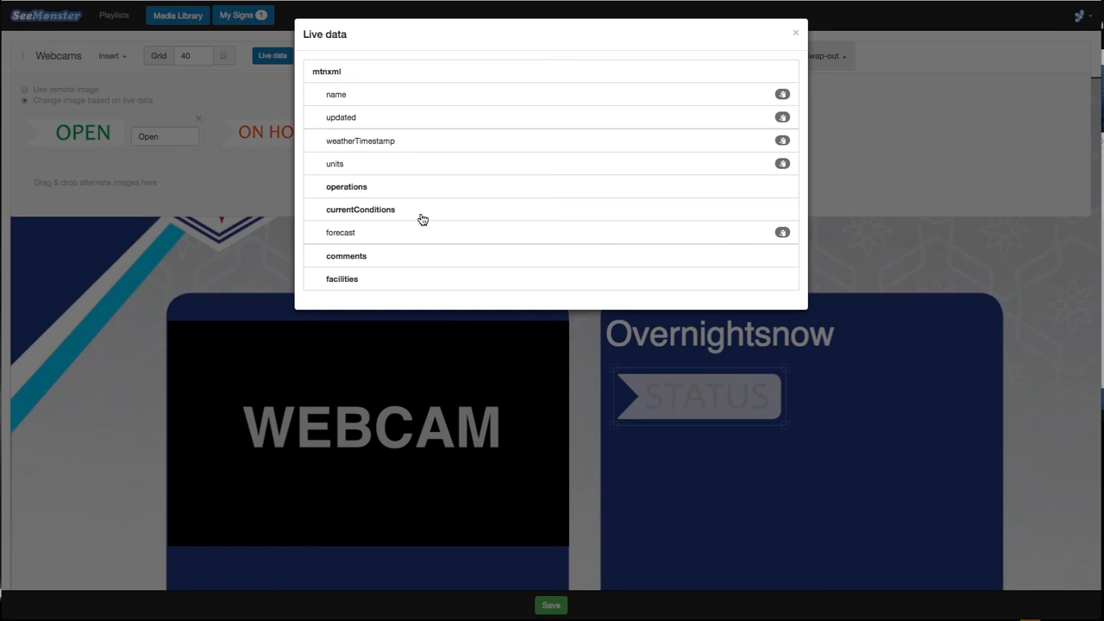
pyautogui.click(354, 277)
pyautogui.click(371, 308)
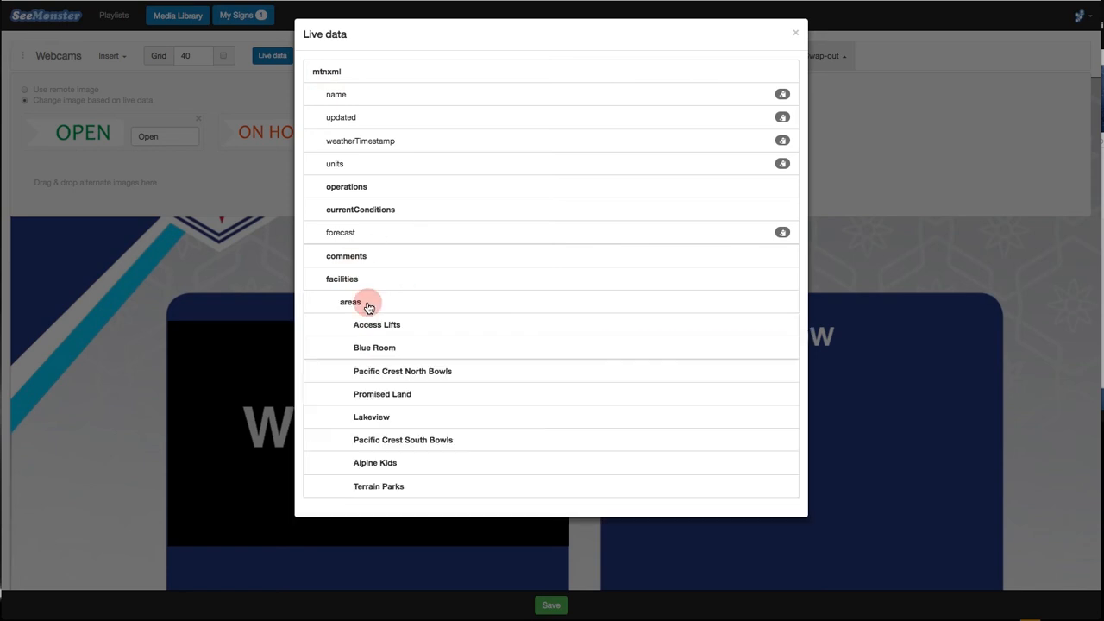
pyautogui.click(409, 395)
pyautogui.click(394, 439)
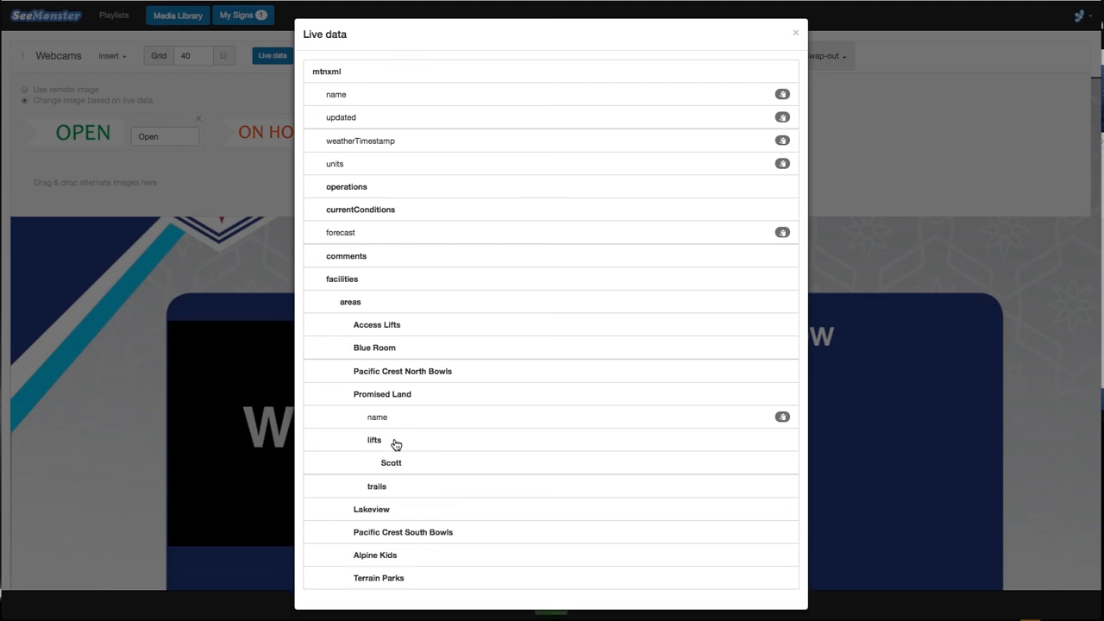
pyautogui.click(393, 464)
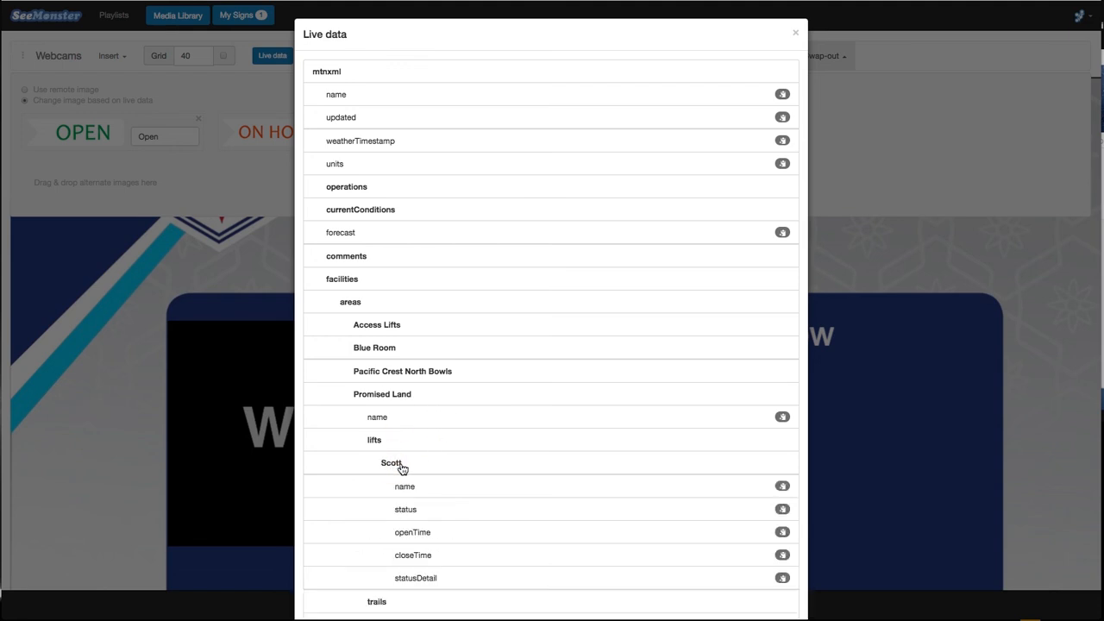
pyautogui.click(412, 509)
# Set the Status image's dynamic value to the copied tag {{mtnxml.facilities.areas.PromisedLand.lifts.Scott.status}} and close the swap-out settings
pyautogui.click(578, 97)
pyautogui.hotkey('ctrl', 'v')
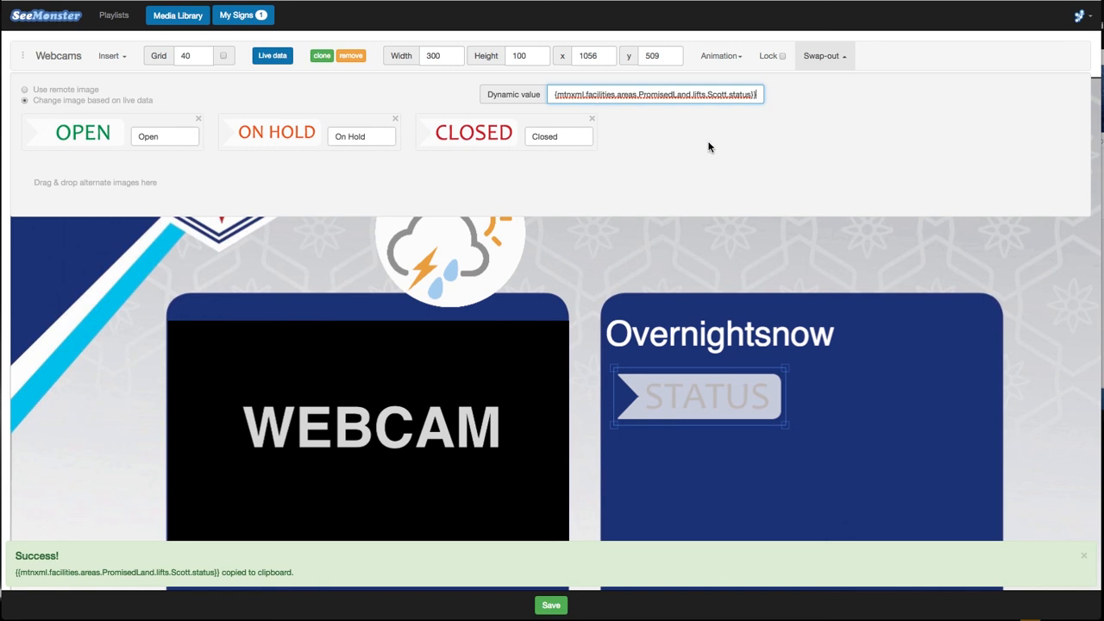
pyautogui.click(703, 235)
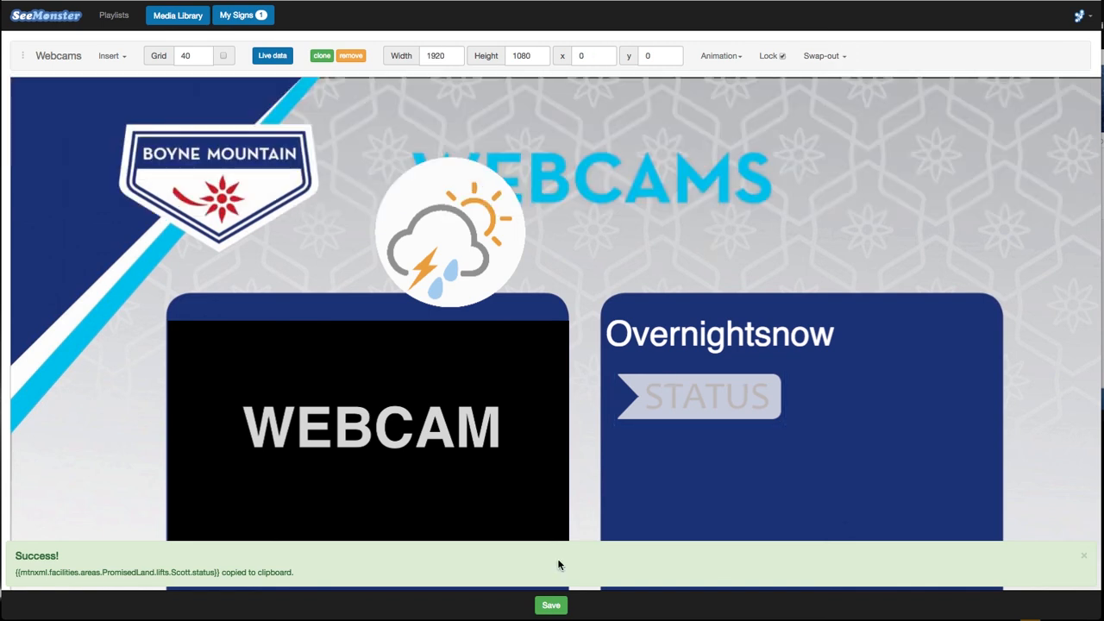